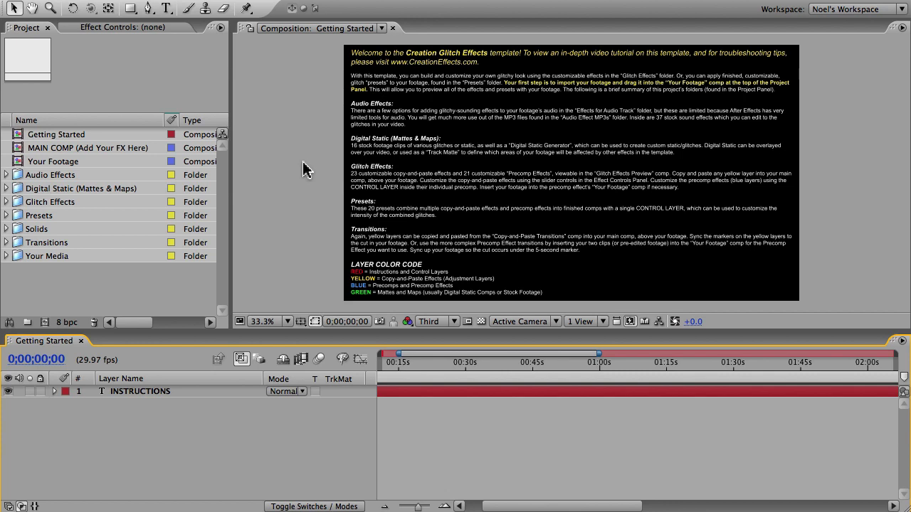
Step: Expand the Transitions folder and browse into Presets > Datamoshing
click(55, 243)
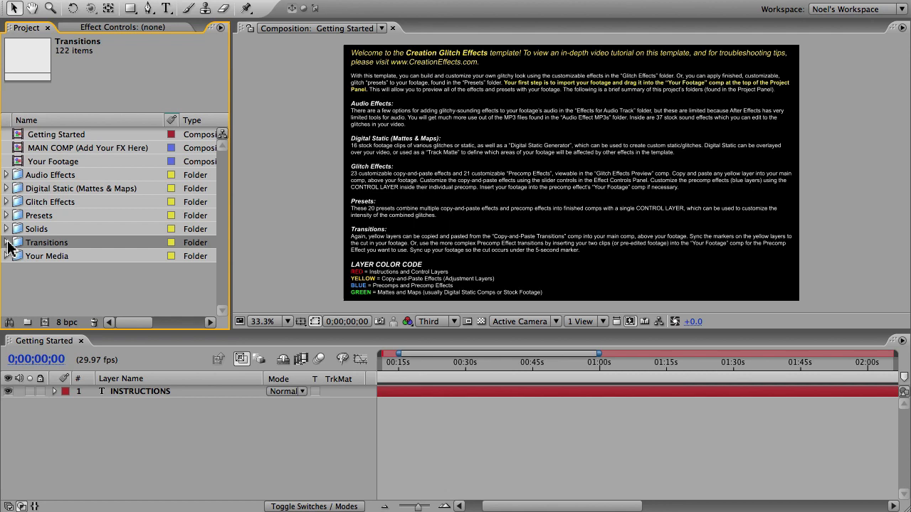
click(7, 243)
click(56, 216)
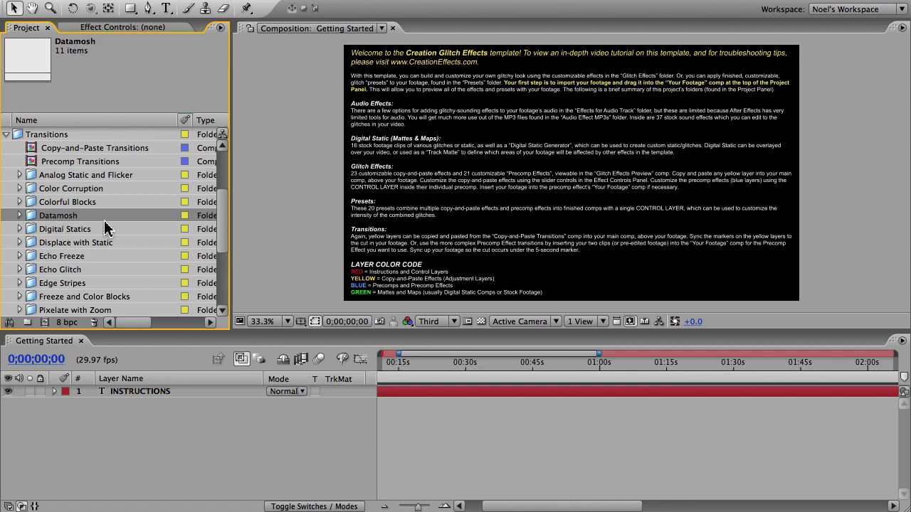
drag(225, 221, 224, 168)
click(37, 216)
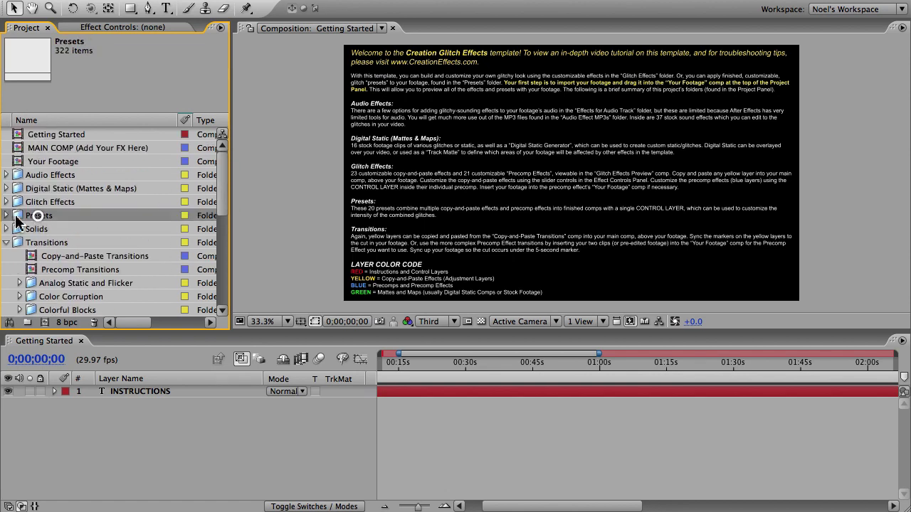
click(6, 215)
click(53, 271)
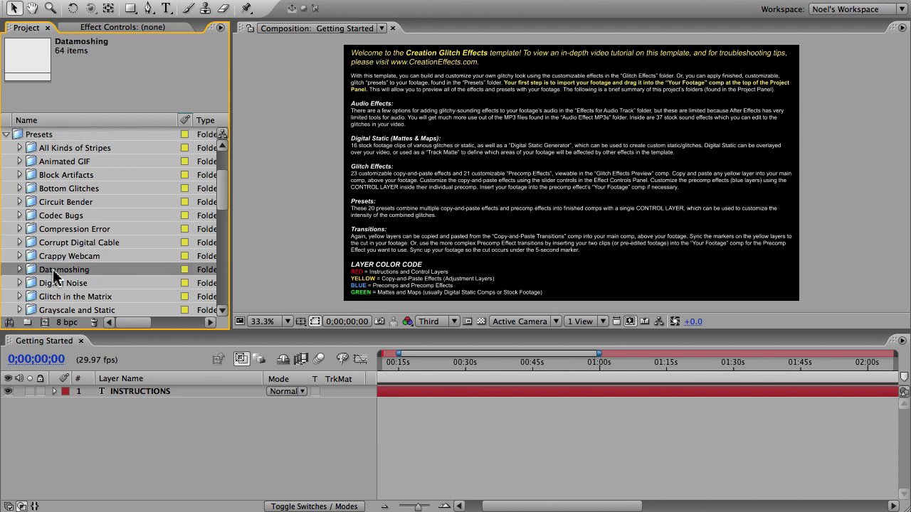
Step: Collapse Presets, open Transitions > Datamosh > Precomps, and select the Your Footage comp
click(6, 134)
click(58, 244)
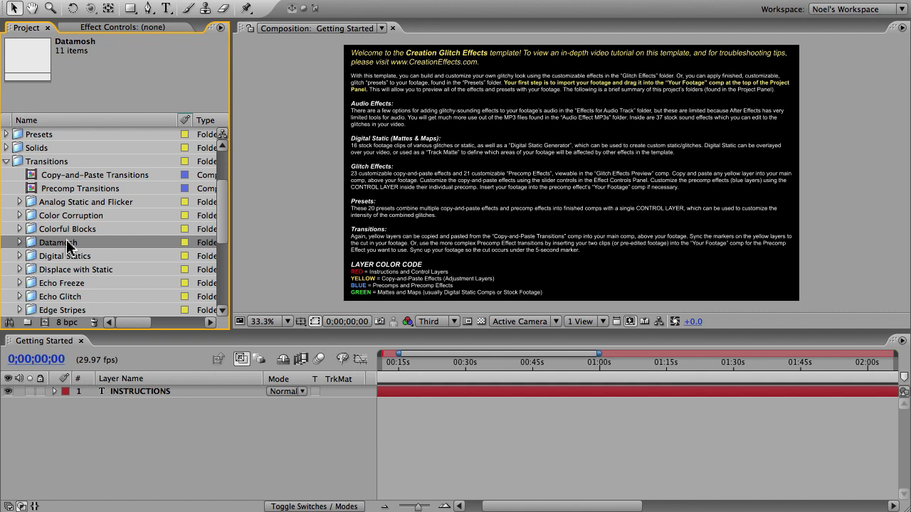
click(36, 134)
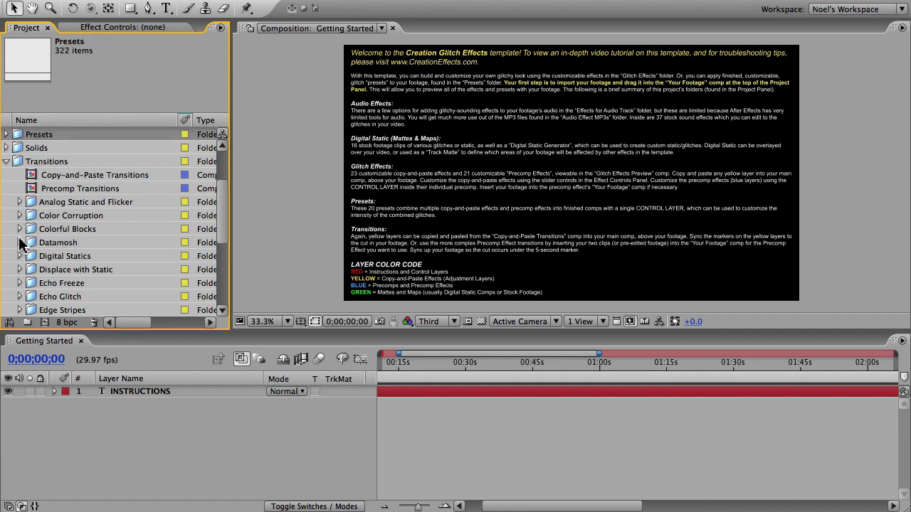
click(20, 243)
click(33, 283)
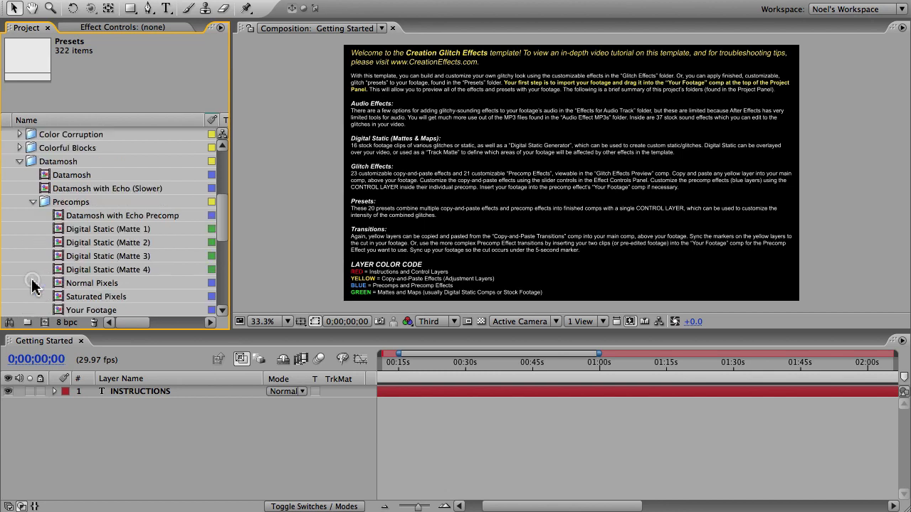
click(82, 311)
Step: In Your Footage, replace the placeholder layer with Baby Eating Close-Up.mov and Elephant Walking.mov
double_click(82, 311)
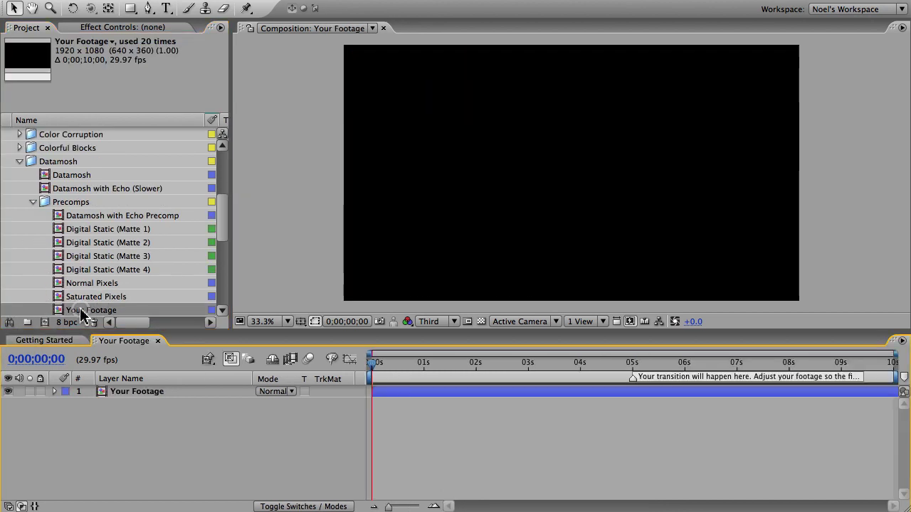
click(152, 393)
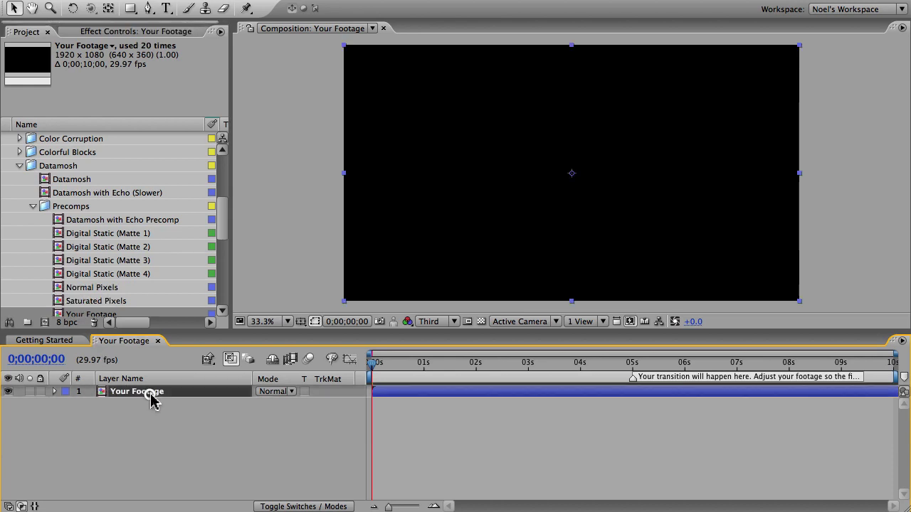
key(BackSpace)
scroll(227, 270, down, 8)
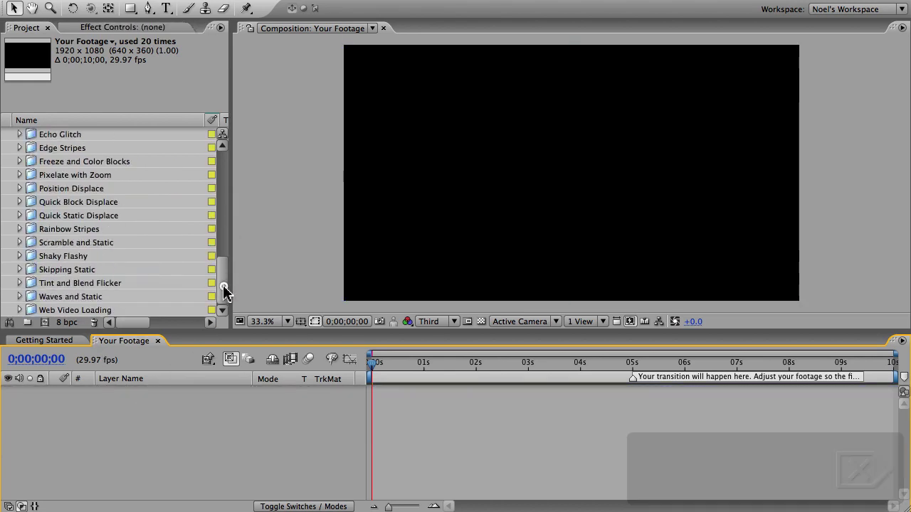
click(4, 311)
click(4, 312)
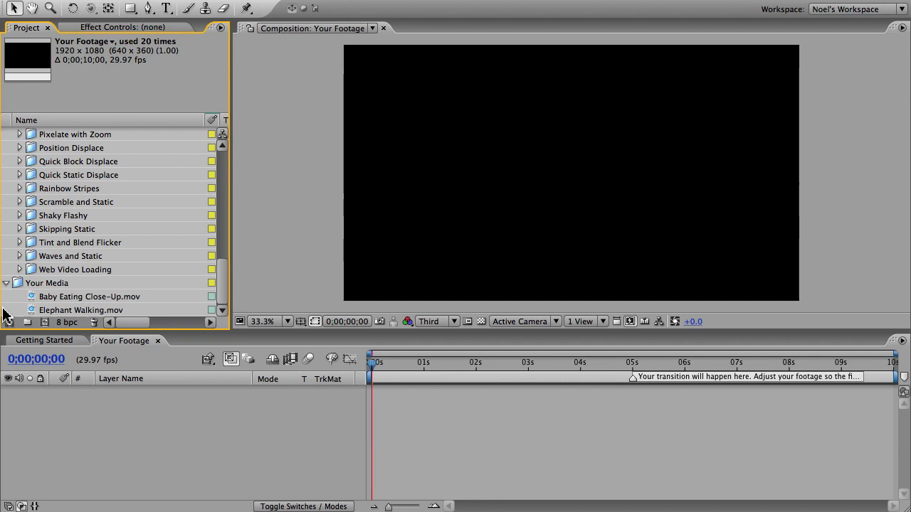
click(95, 296)
shift+click(116, 310)
drag(116, 310, 183, 437)
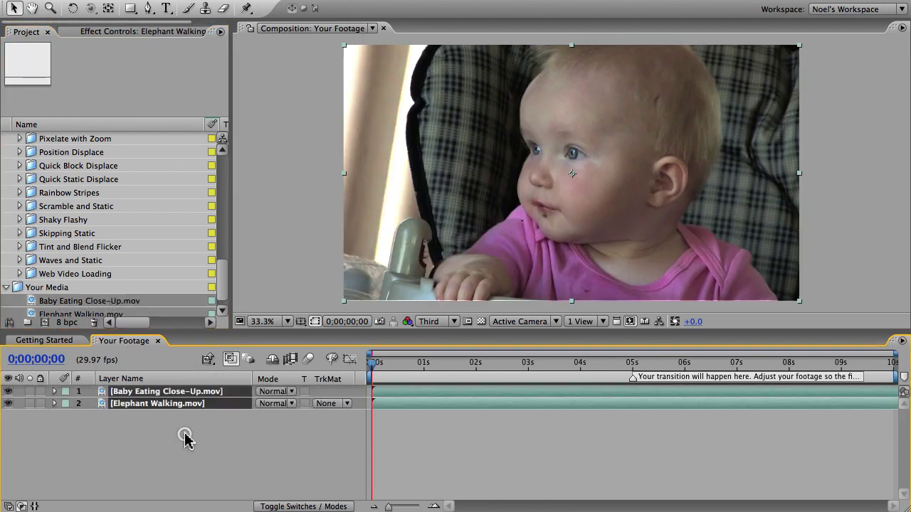
click(185, 433)
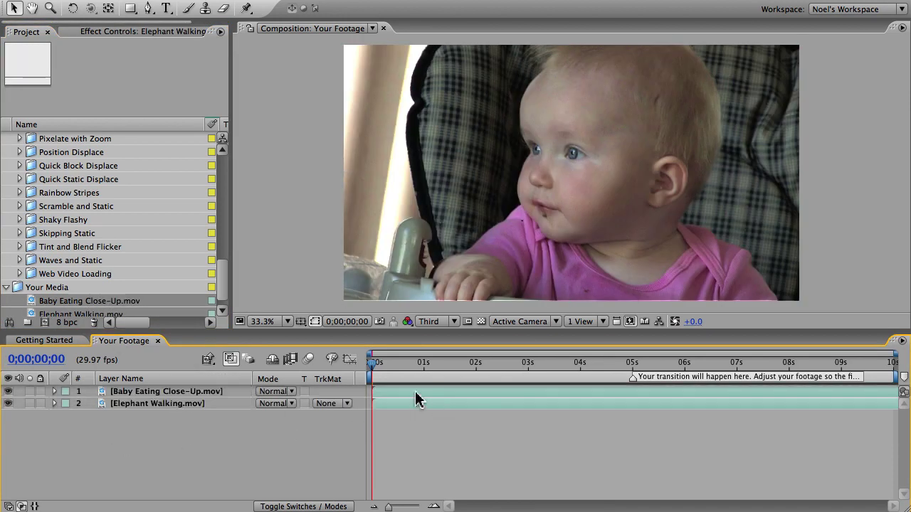
Step: Start the baby clip at the 5-second mark and trim its start around the transition
drag(417, 393, 677, 406)
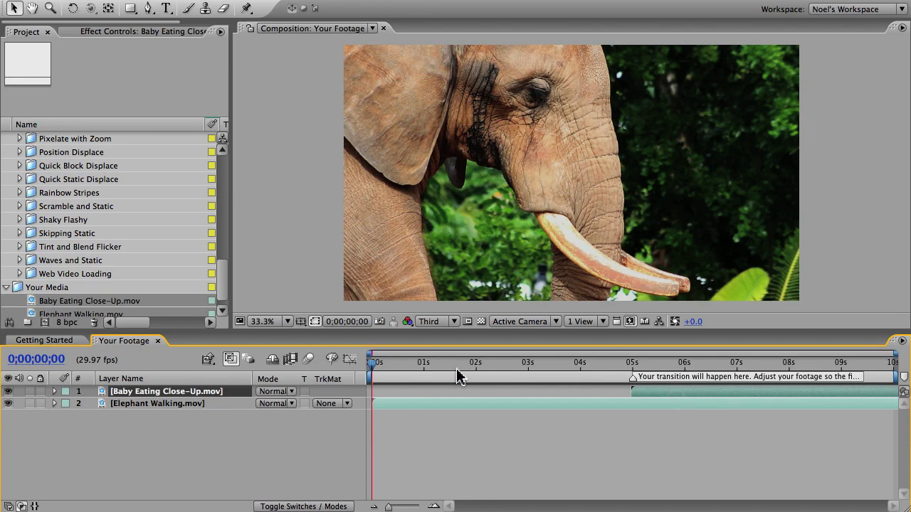
drag(431, 366, 721, 370)
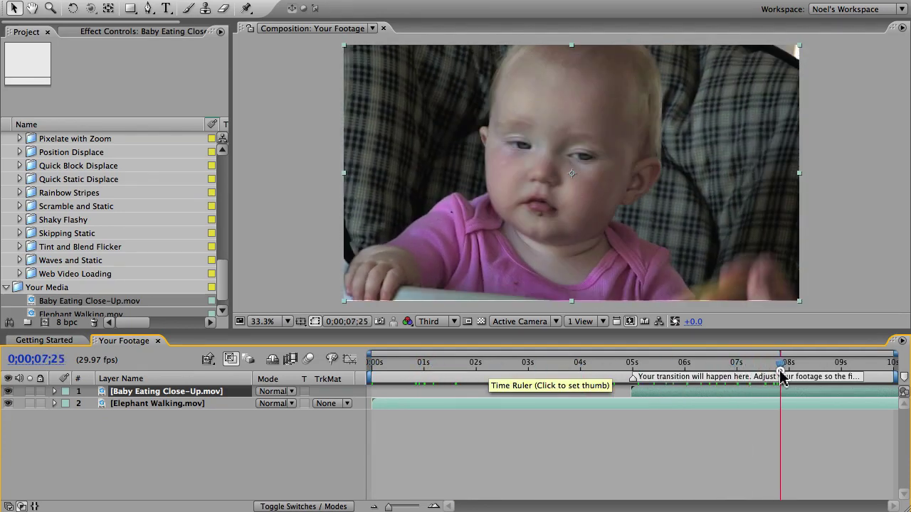
drag(781, 377, 657, 375)
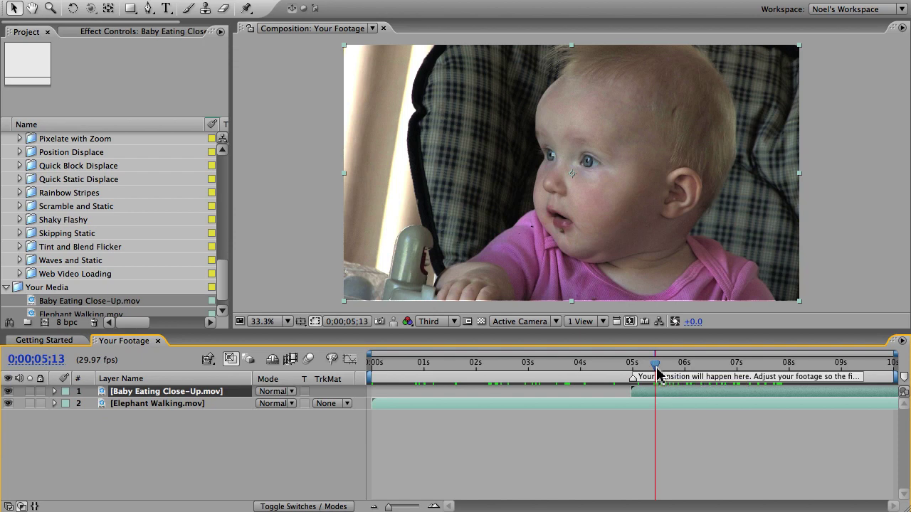
drag(657, 375, 756, 378)
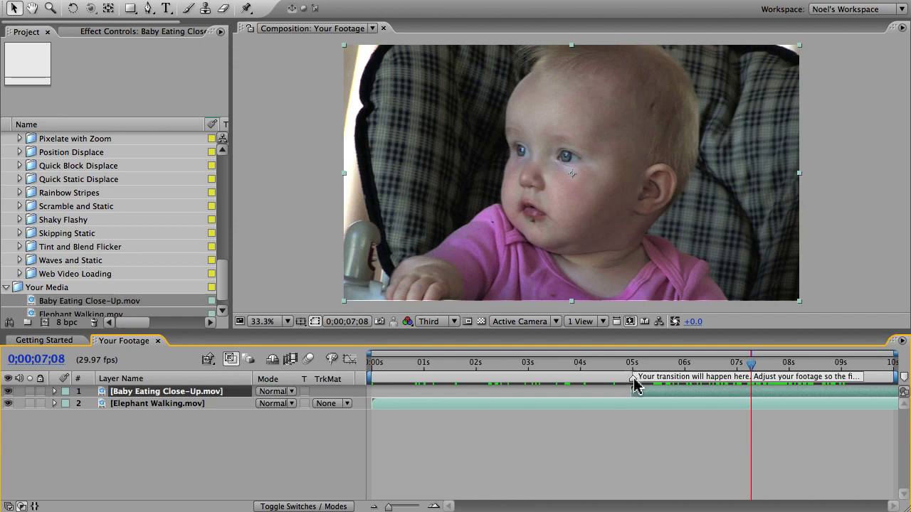
drag(632, 393, 661, 398)
drag(632, 365, 633, 369)
drag(840, 391, 772, 392)
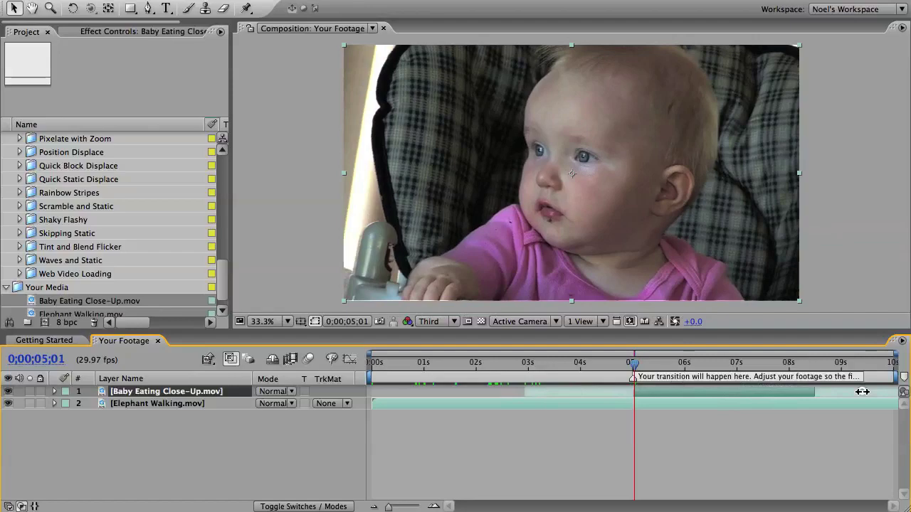
drag(633, 365, 677, 370)
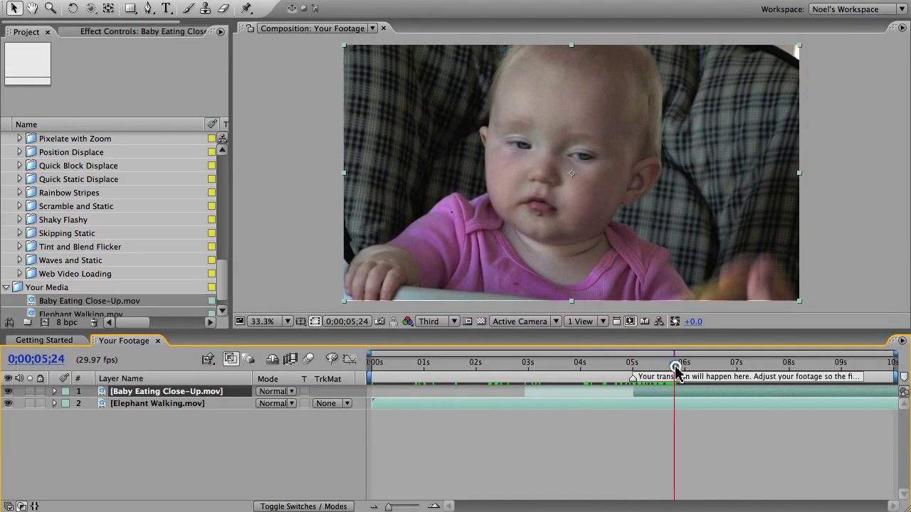
Step: Close Your Footage and open the Datamosh comp
click(160, 342)
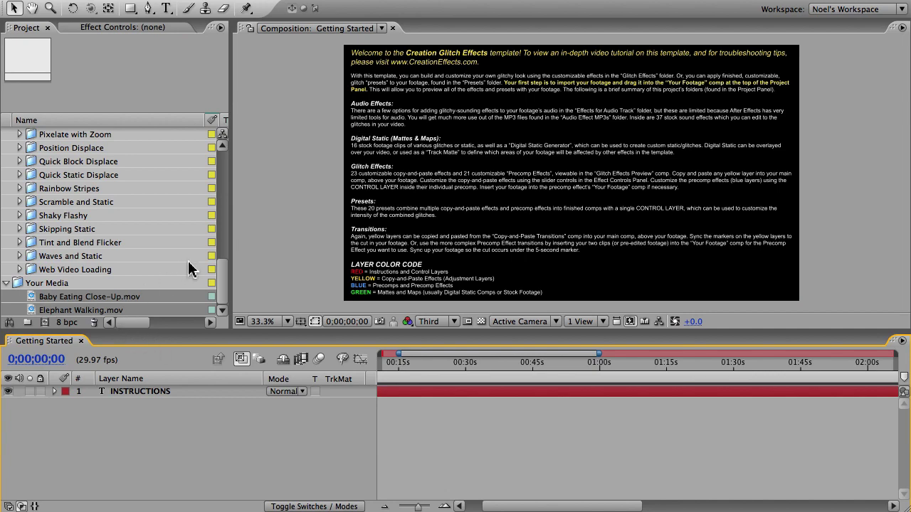
drag(218, 277, 220, 211)
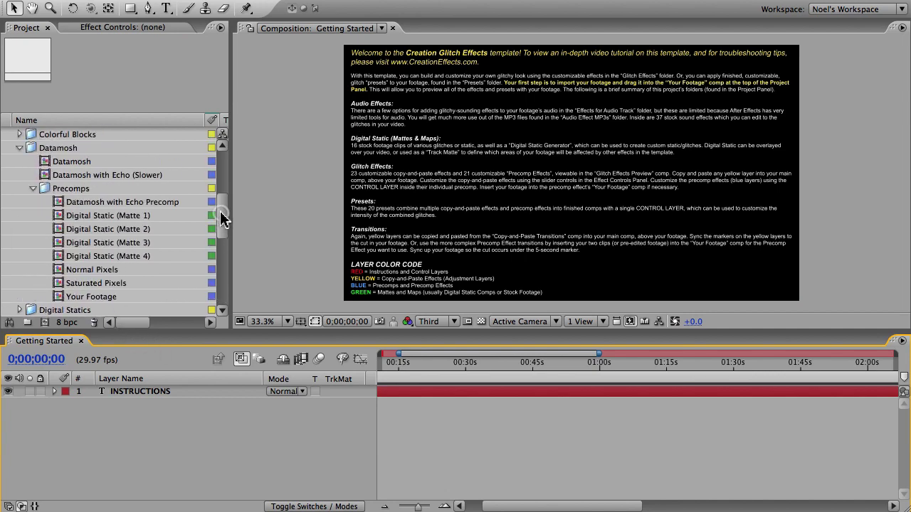
click(108, 163)
double_click(73, 163)
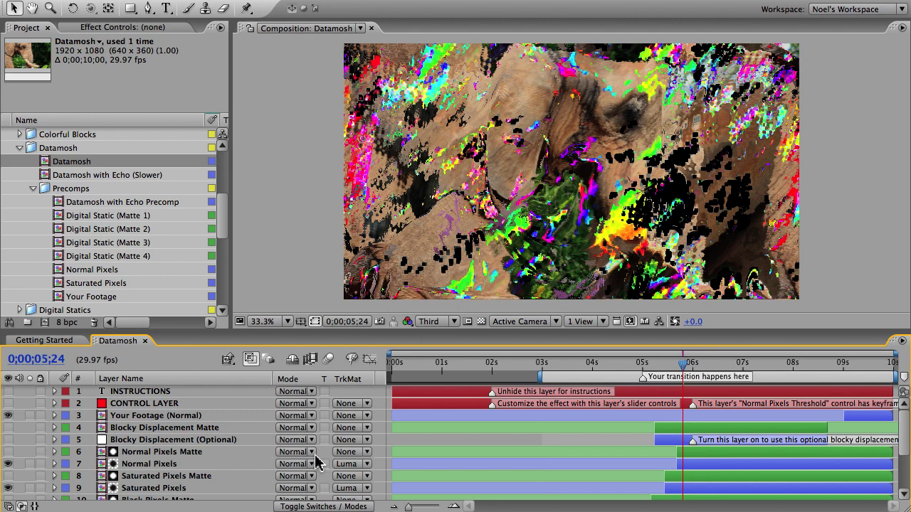
Step: Review the matte layers, then show and solo Footage with Displacement Matte
click(162, 453)
scroll(902, 440, down, 5)
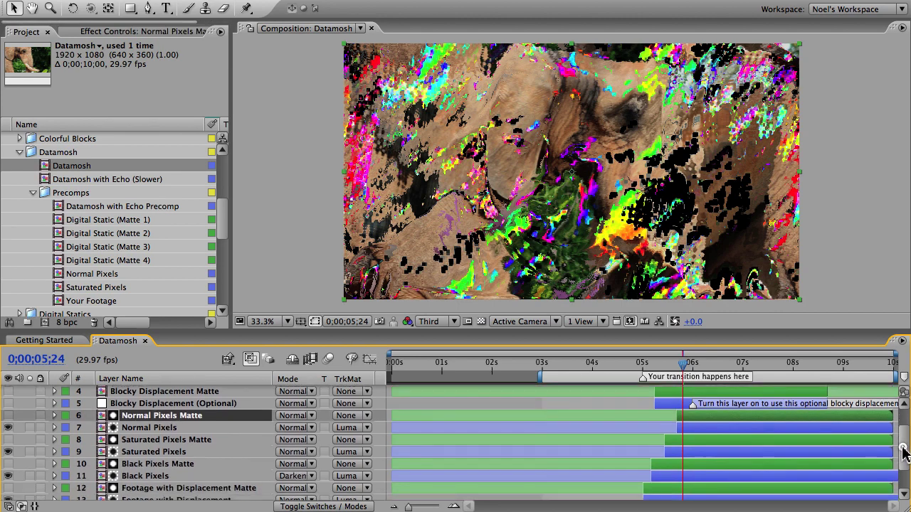
click(174, 417)
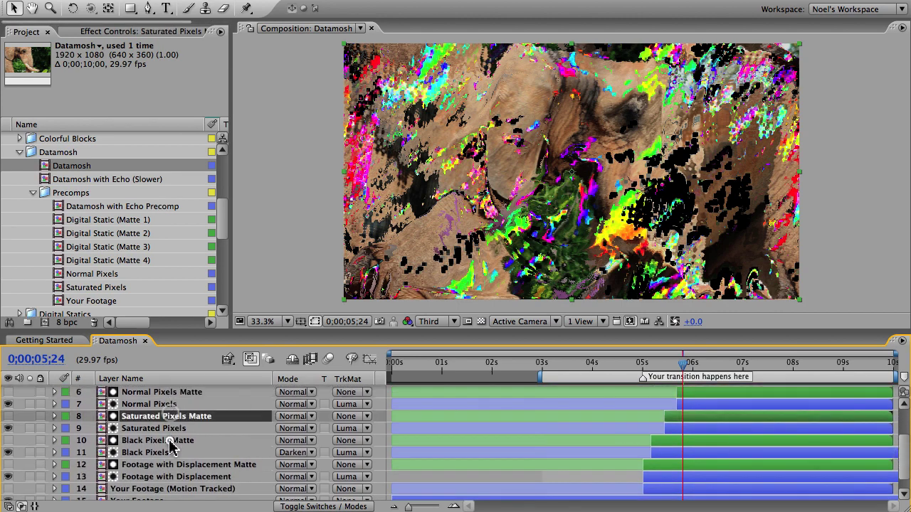
click(169, 441)
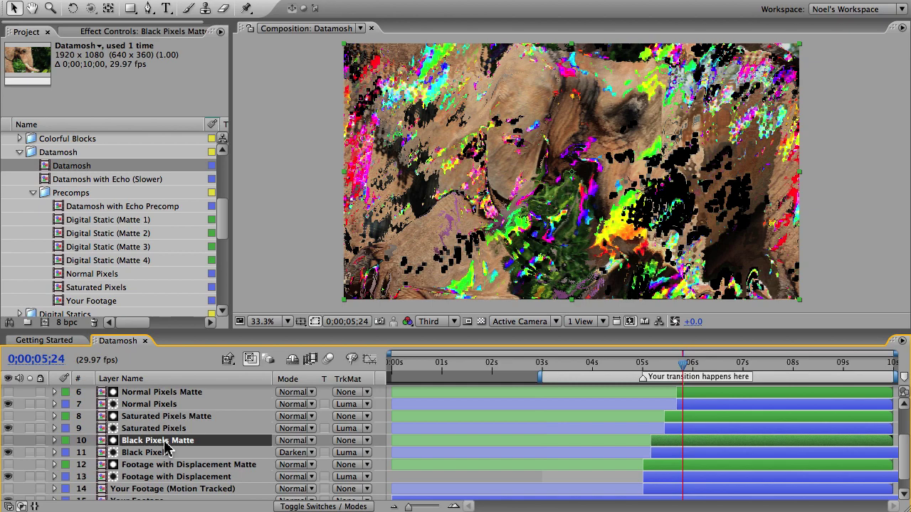
click(176, 465)
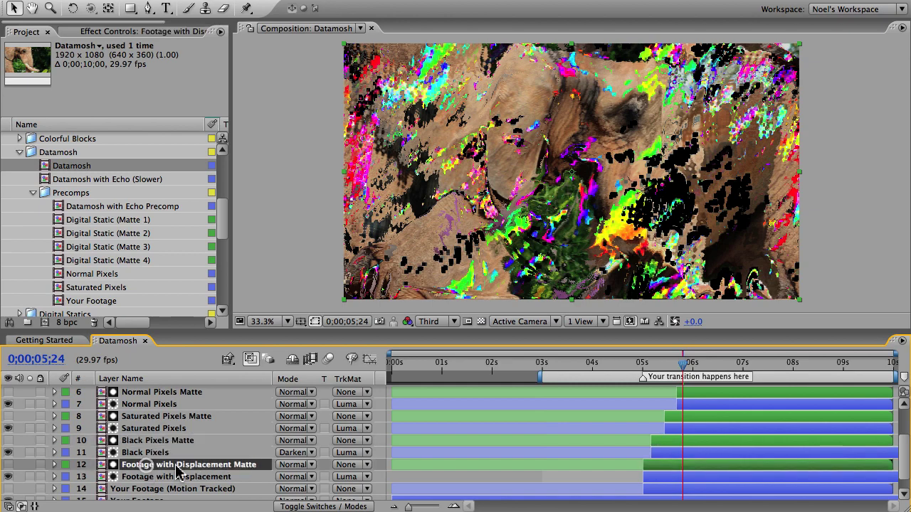
click(8, 464)
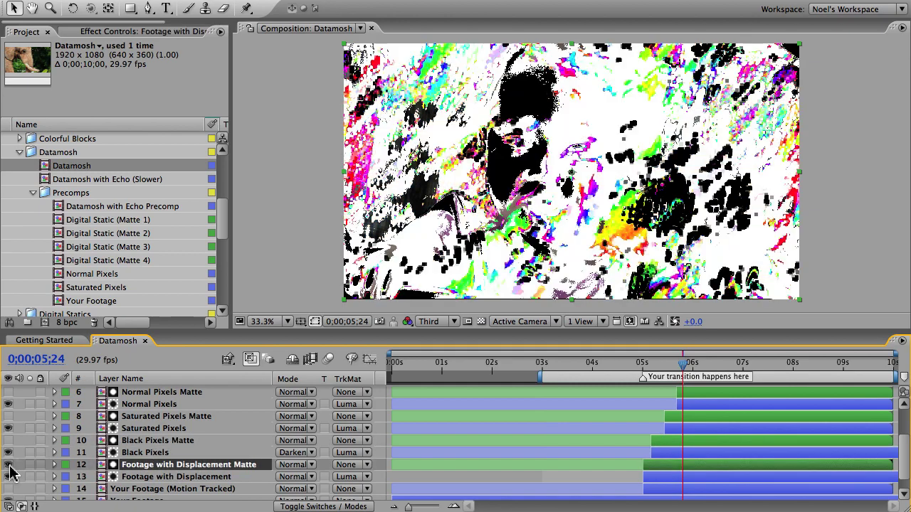
click(30, 466)
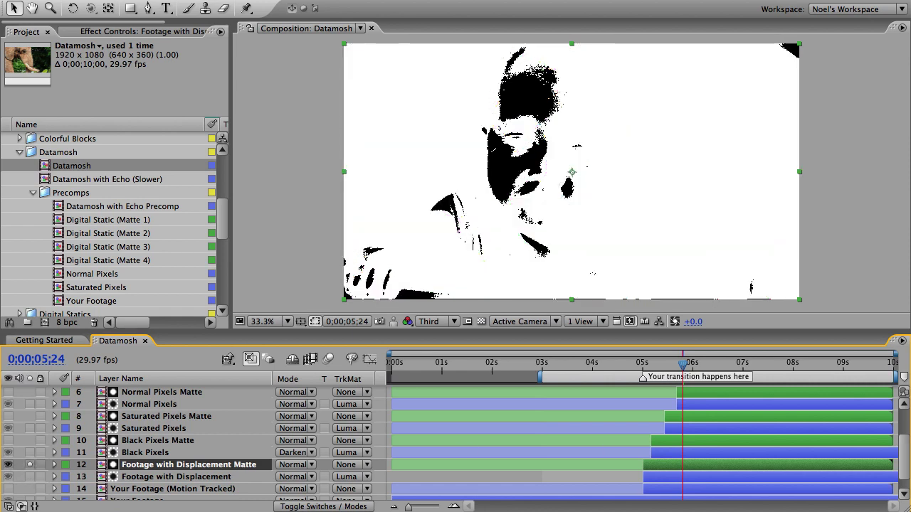
drag(904, 468, 904, 407)
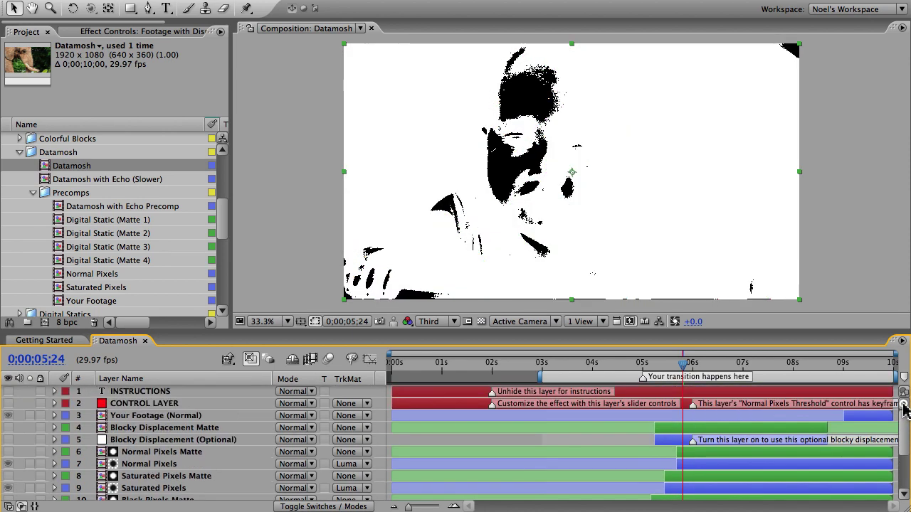
Step: On the CONTROL LAYER, turn off Invert Mattes and set Threshold to 35
click(174, 406)
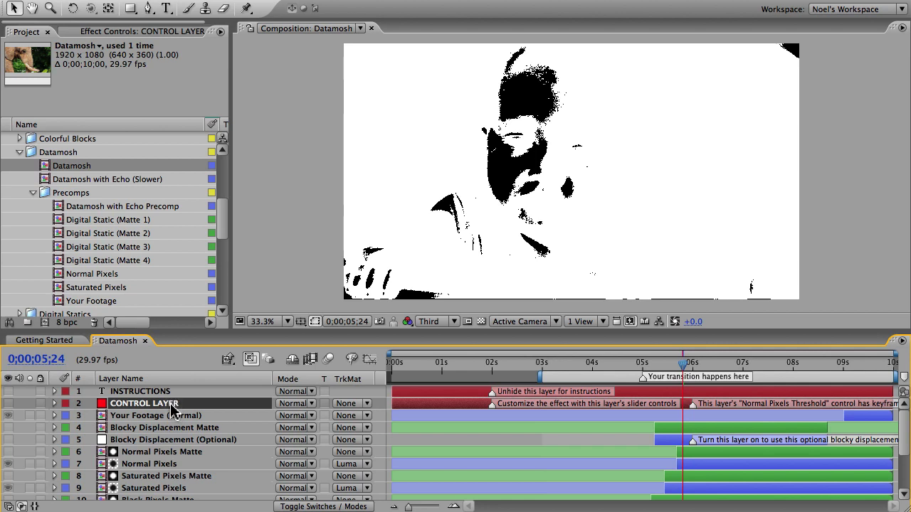
click(105, 34)
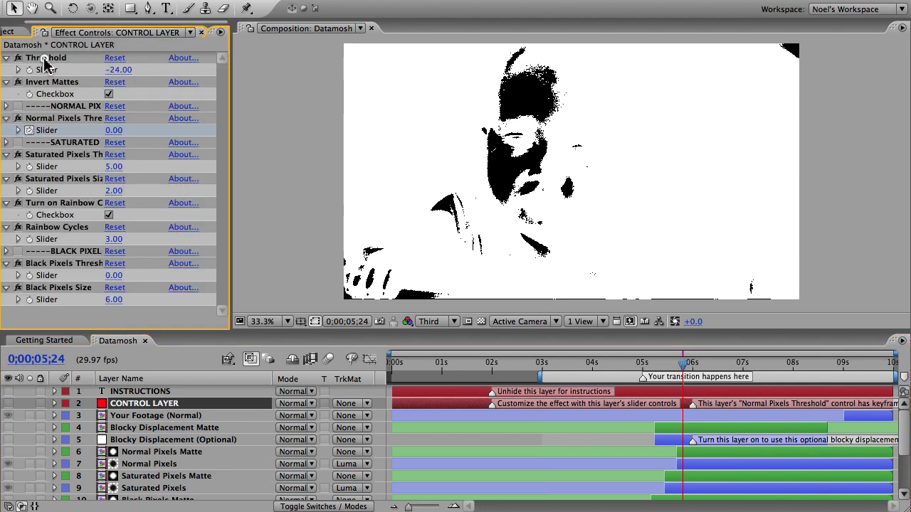
click(46, 58)
drag(113, 69, 164, 72)
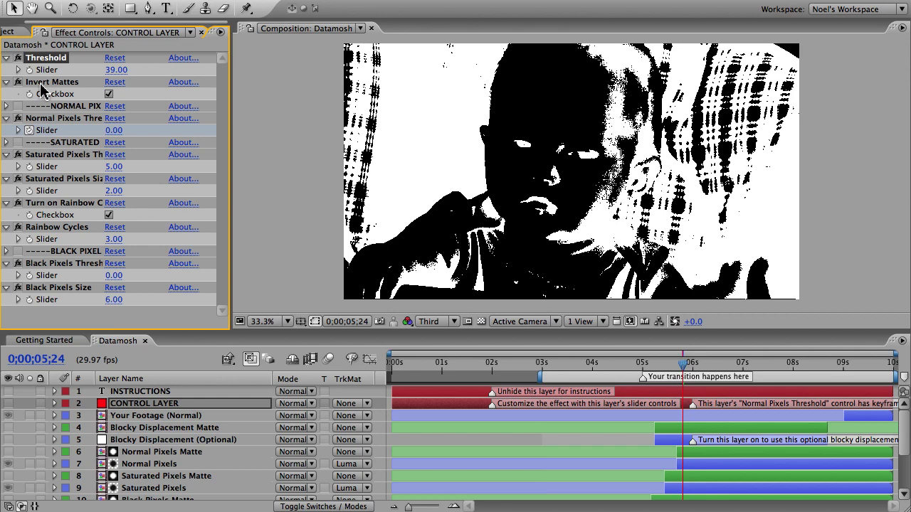
click(109, 94)
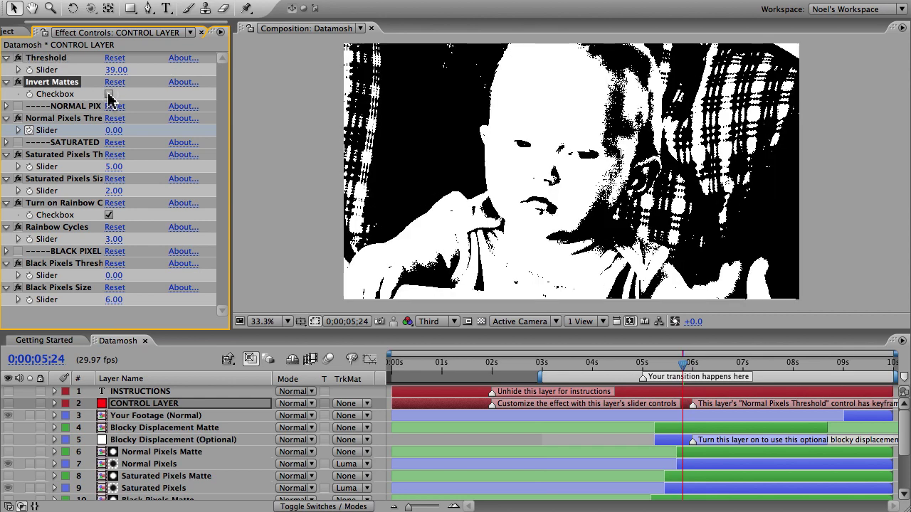
mouse_move(116, 70)
mouse_down()
mouse_move(104, 70)
mouse_move(110, 76)
mouse_up()
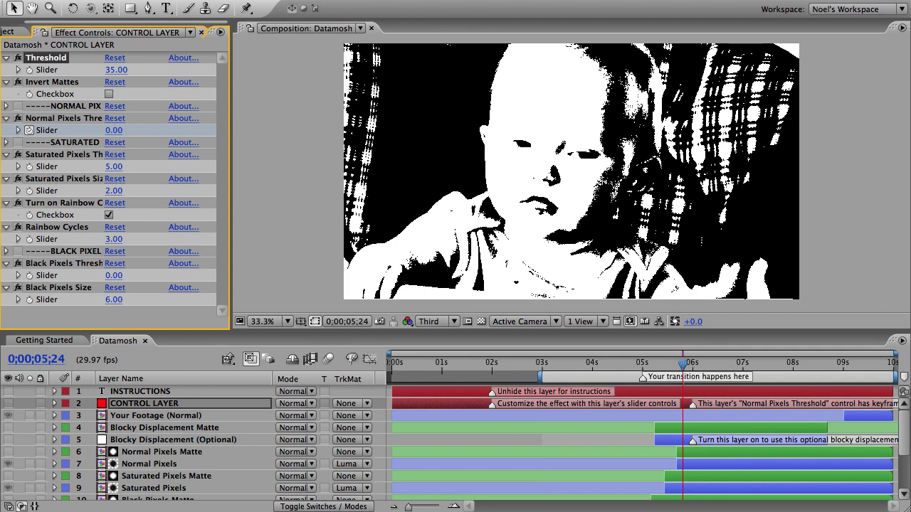
scroll(906, 423, down, 5)
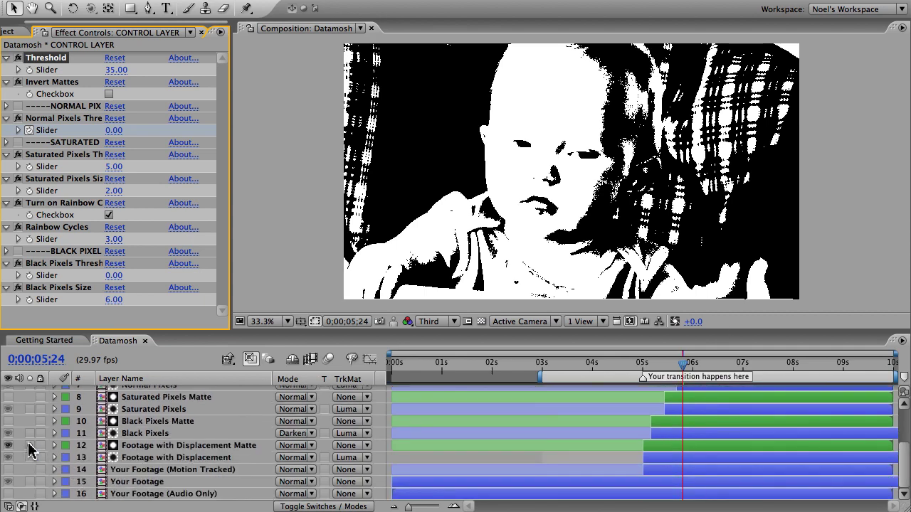
Step: Hide Footage with Displacement Matte and open Your Footage (Motion Tracked) in the Layer panel
click(29, 445)
click(8, 446)
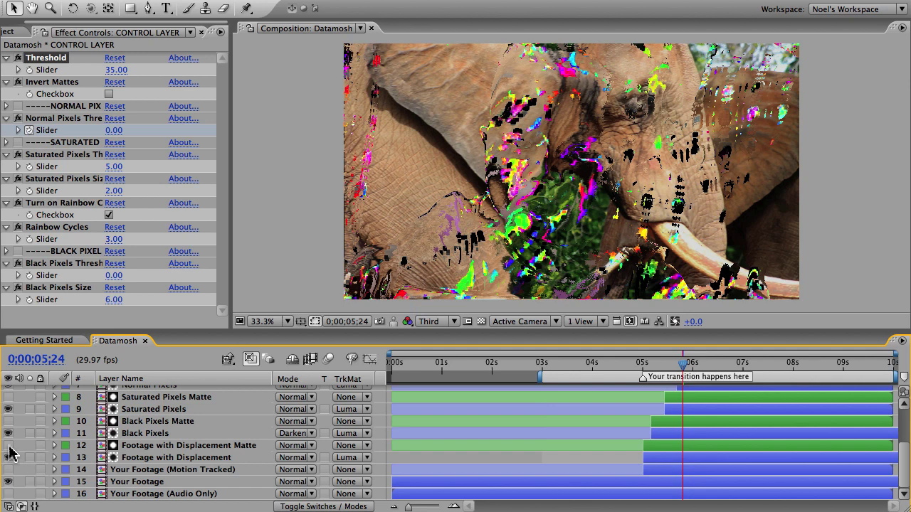
click(160, 471)
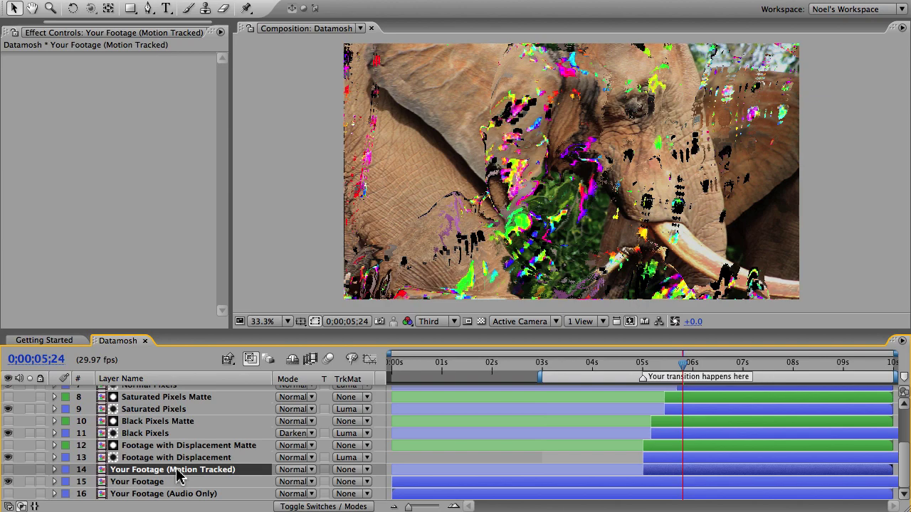
double_click(178, 471)
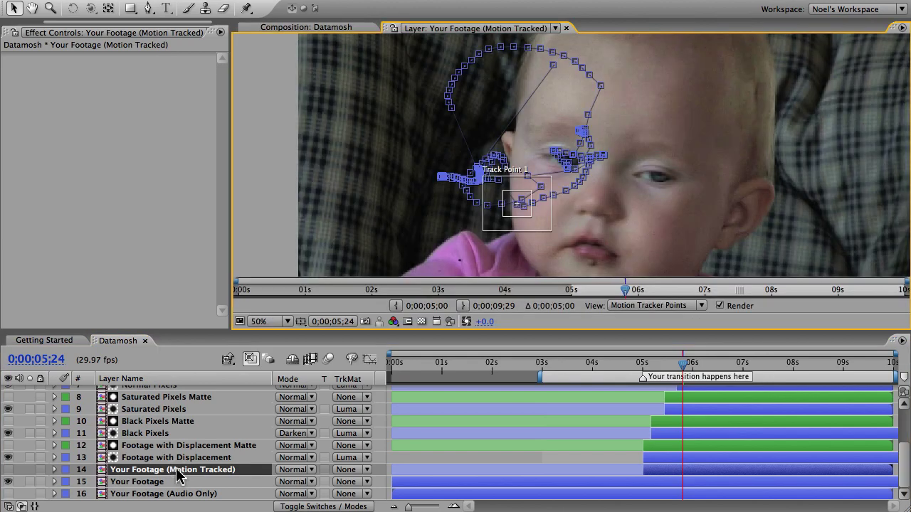
key(space)
drag(661, 146, 591, 158)
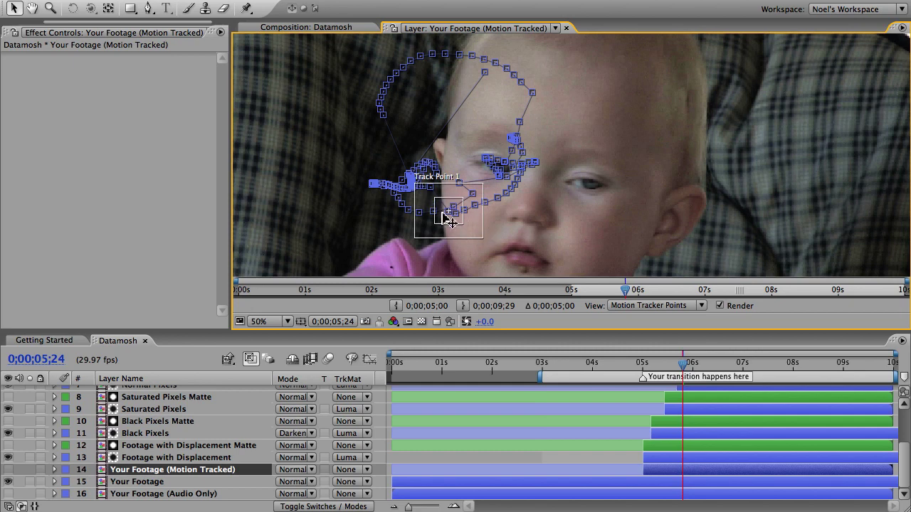
click(398, 0)
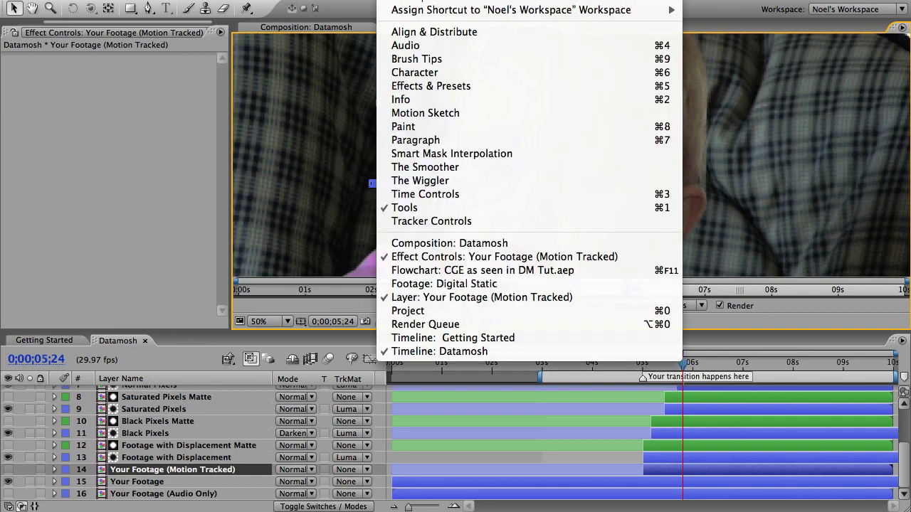
Step: At 5;00, move and resize Track Point 1 onto the baby's eye
click(431, 221)
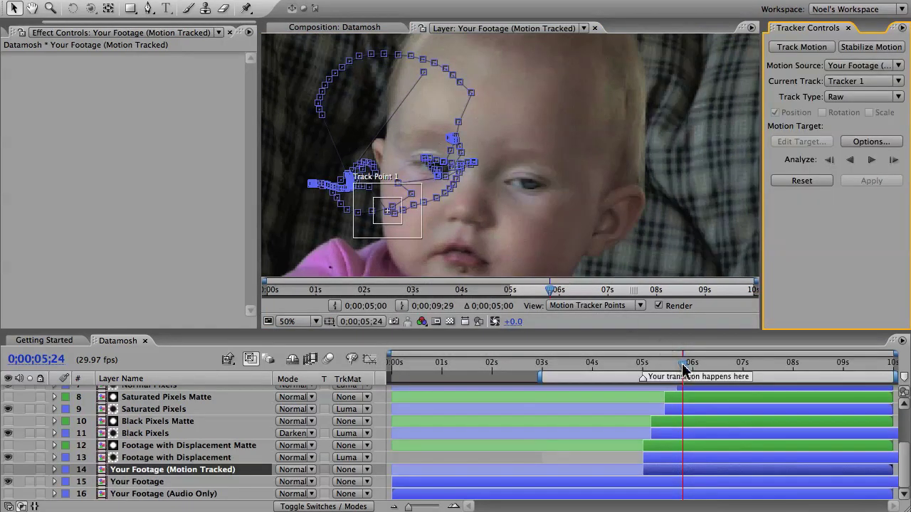
drag(683, 365, 642, 365)
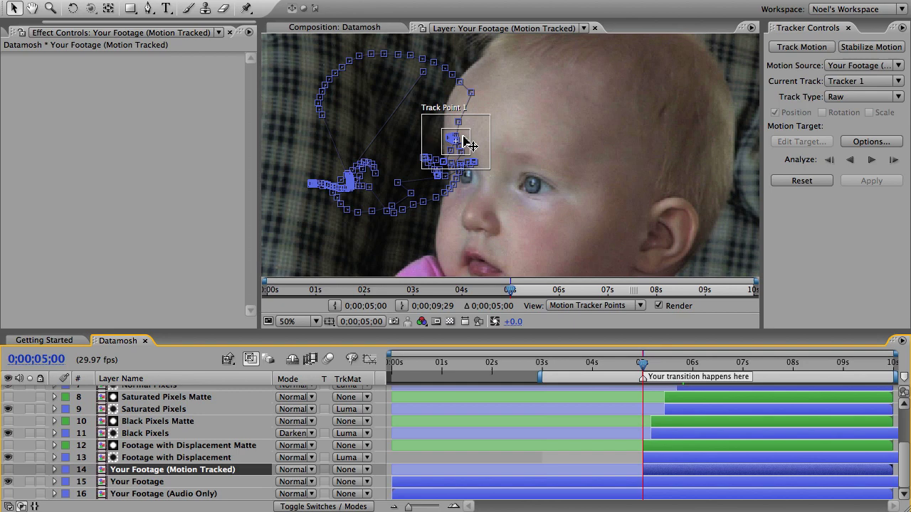
drag(465, 141, 542, 210)
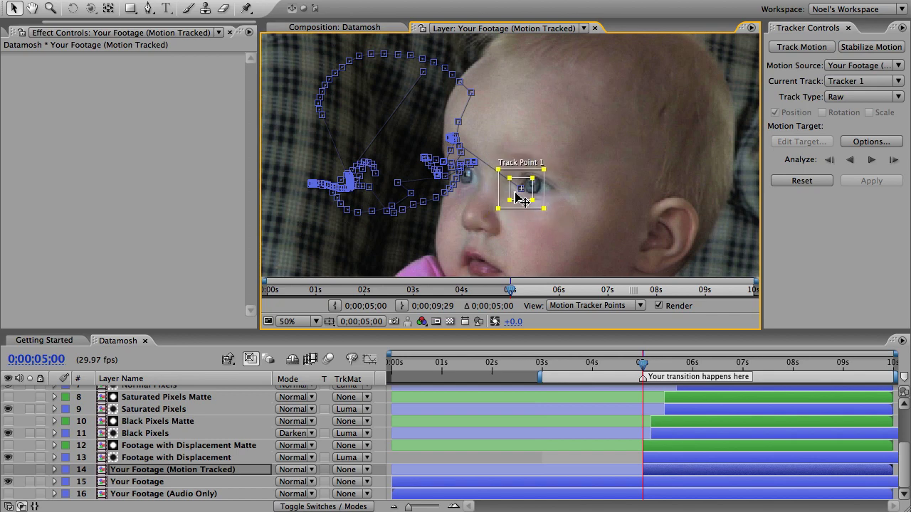
drag(532, 200, 530, 198)
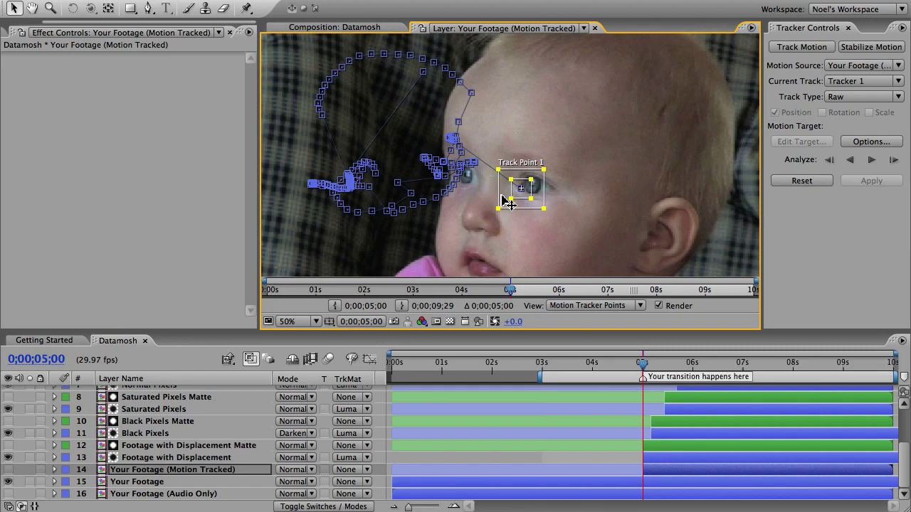
mouse_move(544, 208)
mouse_down()
mouse_move(560, 218)
mouse_move(545, 212)
mouse_up()
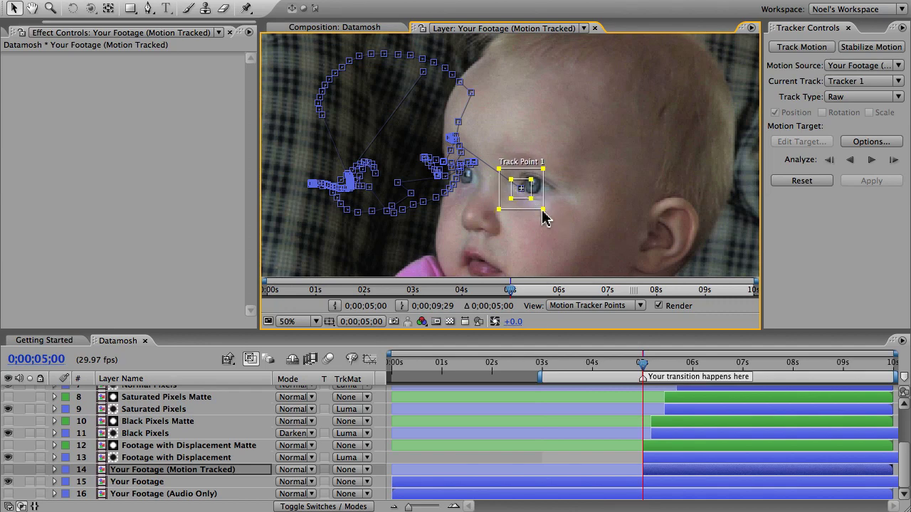
drag(543, 214, 542, 214)
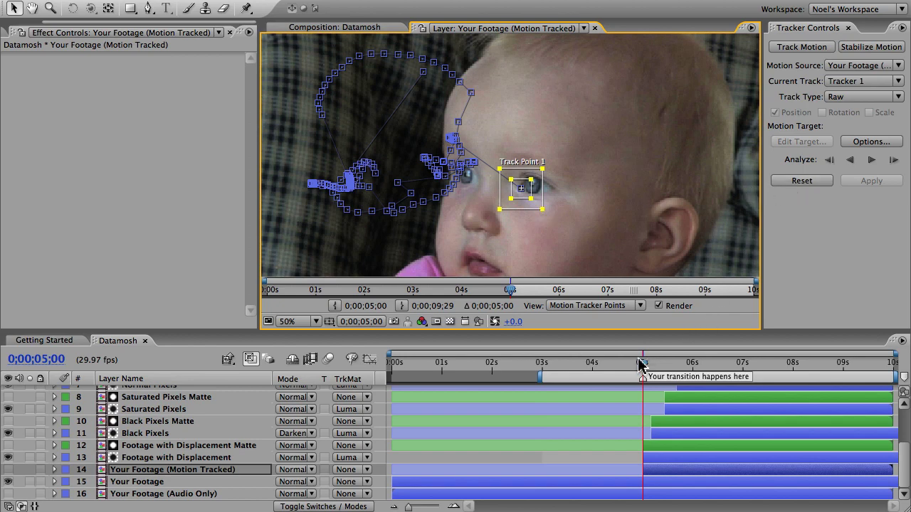
Step: Analyze the track forward, stop at 9;11, and check the tracking keyframes
click(871, 160)
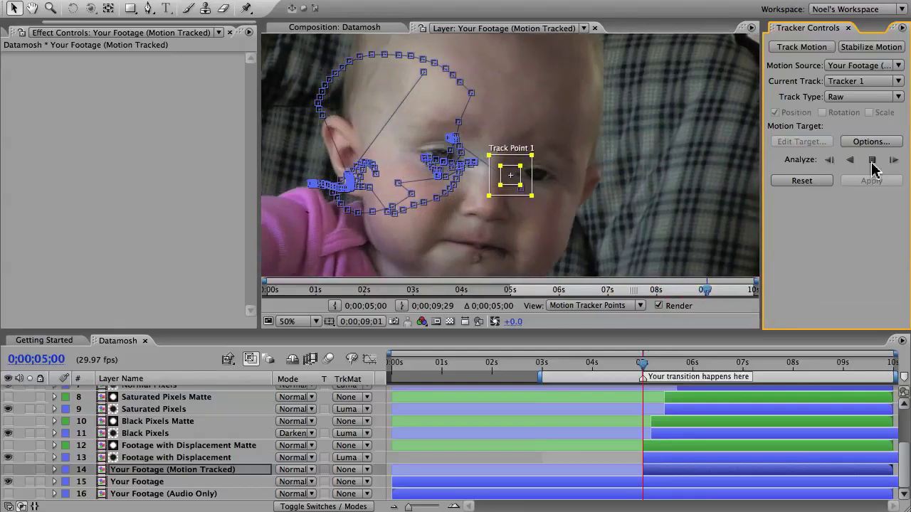
click(872, 160)
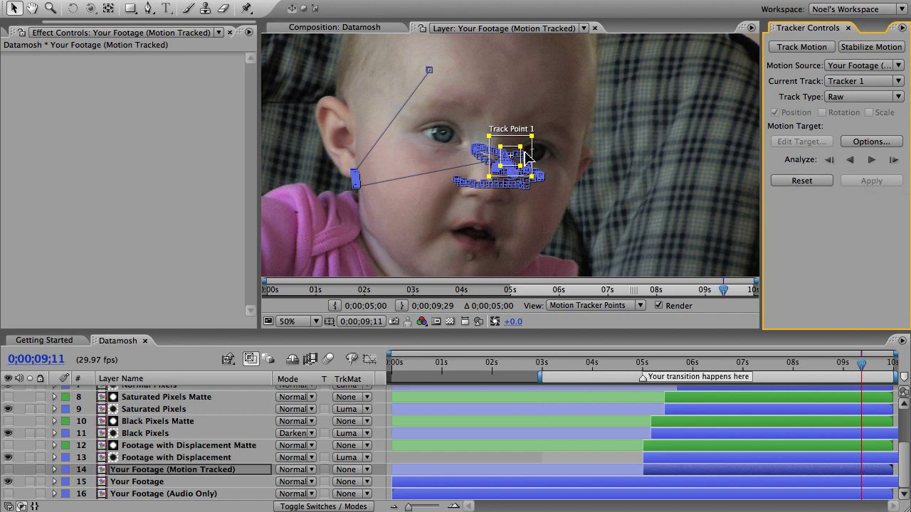
click(148, 469)
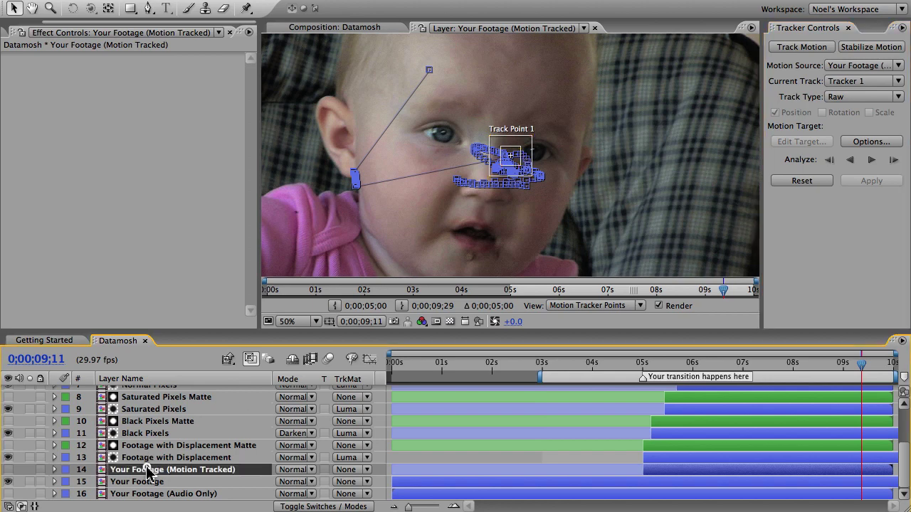
key(u)
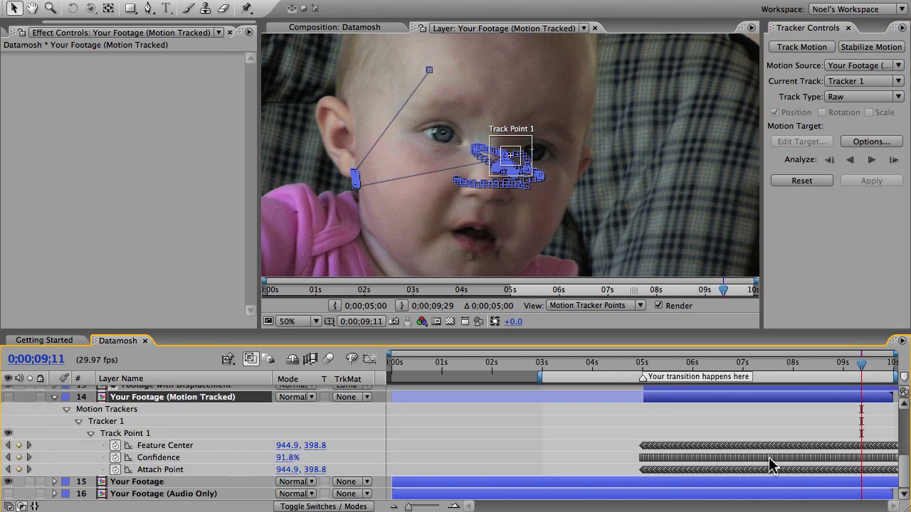
key(u)
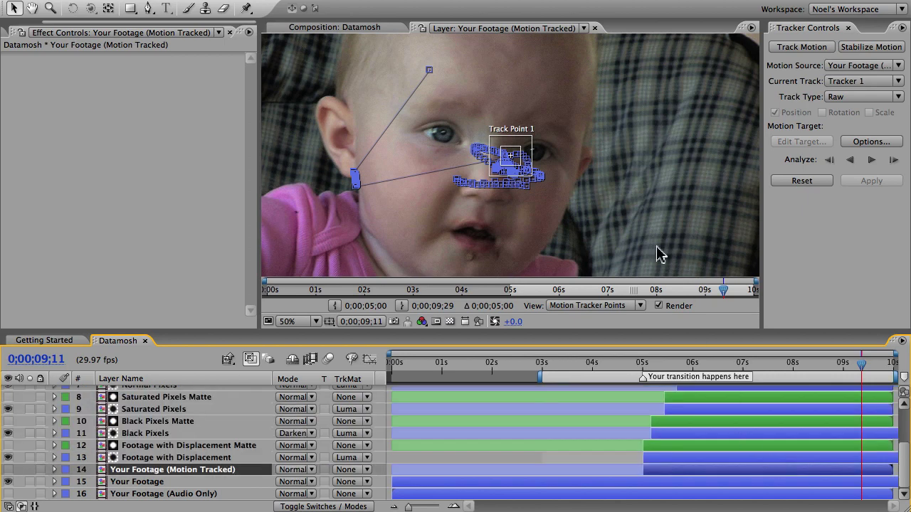
Step: Close the Layer panel, go to 0;00;06;12, and solo then unsolo Normal Pixels
click(595, 28)
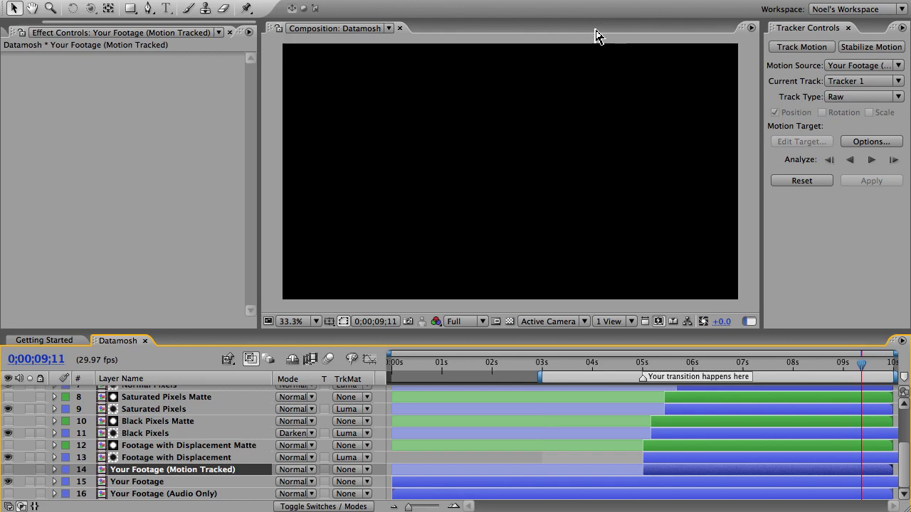
click(711, 366)
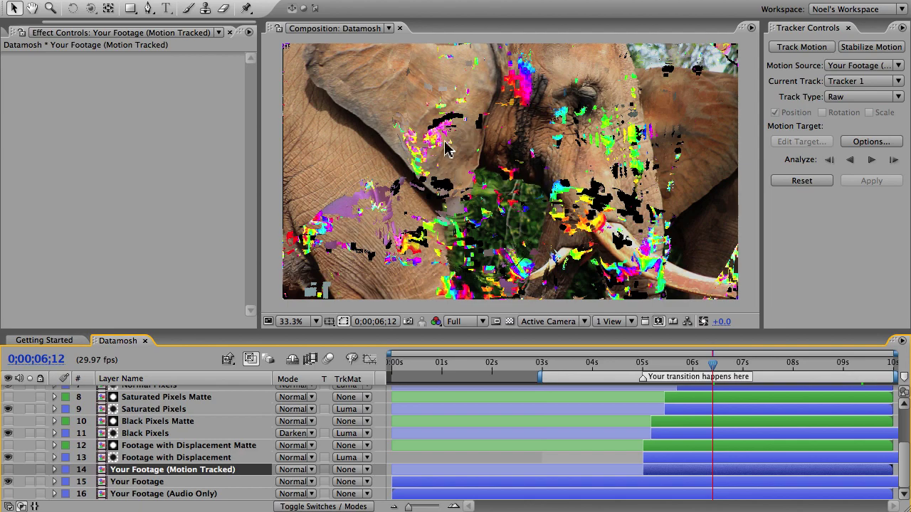
scroll(218, 496, up, 3)
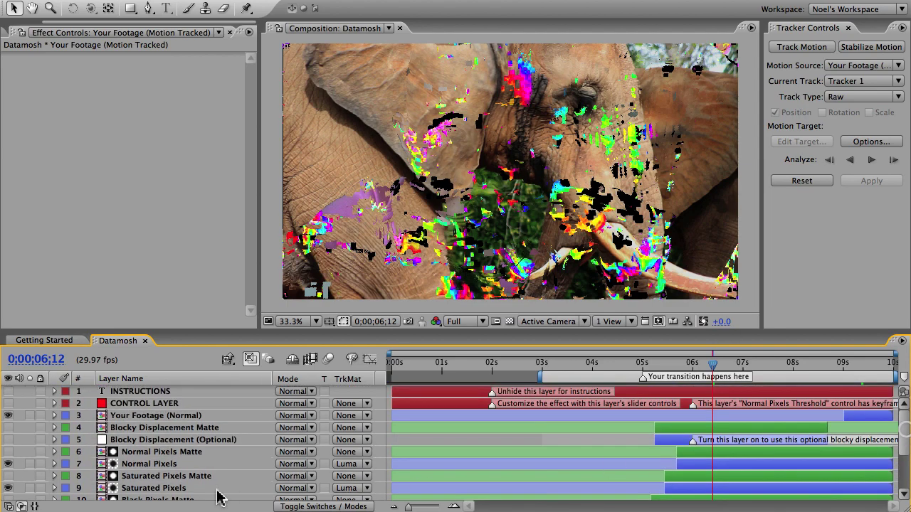
click(174, 464)
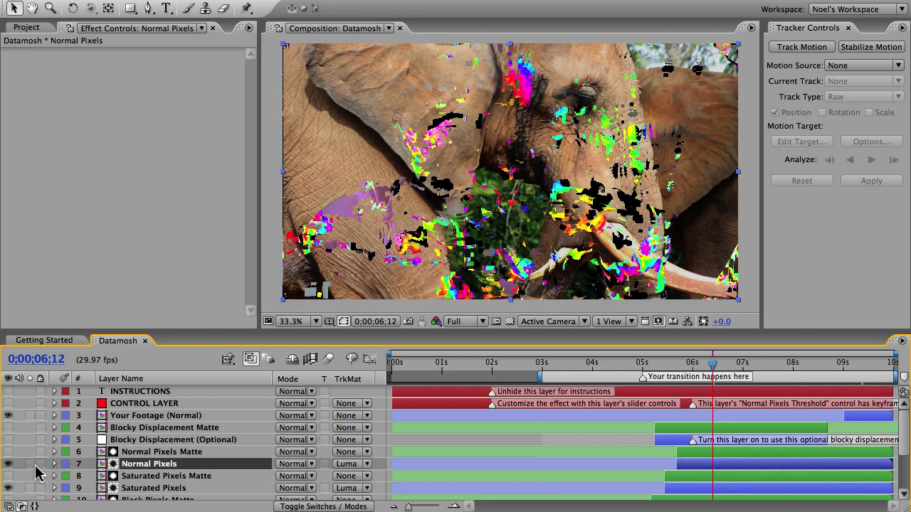
click(29, 465)
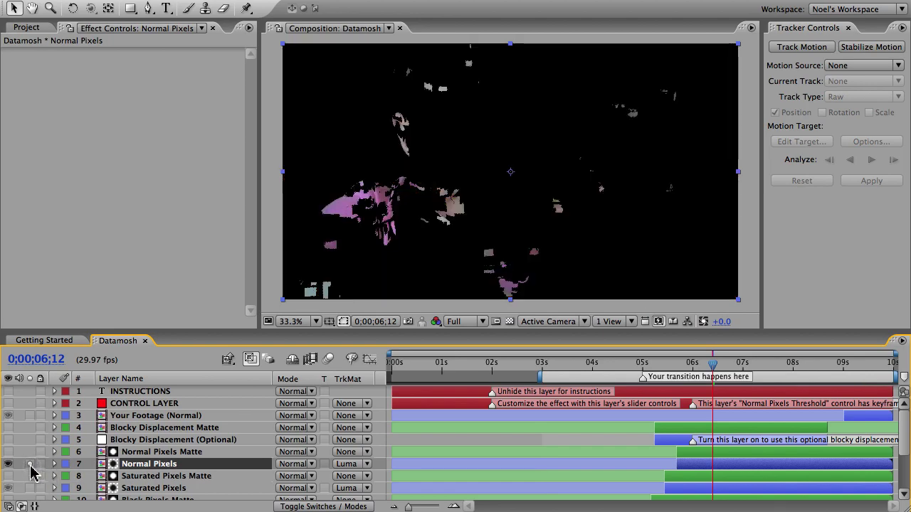
click(30, 466)
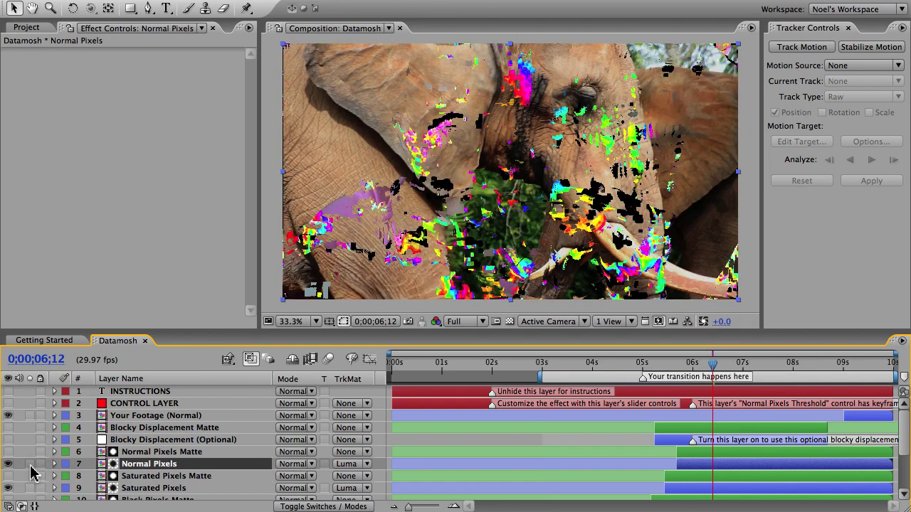
Step: Check the CONTROL LAYER's Normal Pixels Threshold at 50.00 and view the transition at 0;00;08;22
click(139, 404)
click(89, 117)
key(super+a)
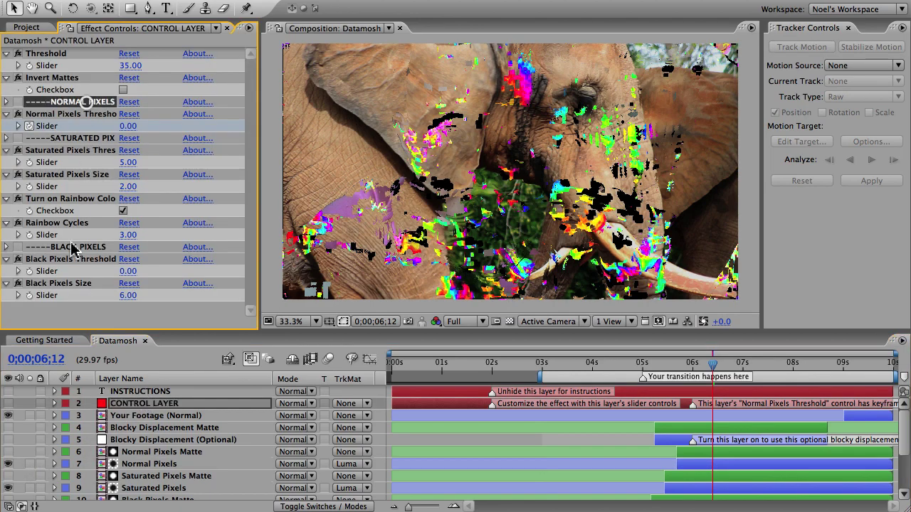
click(70, 313)
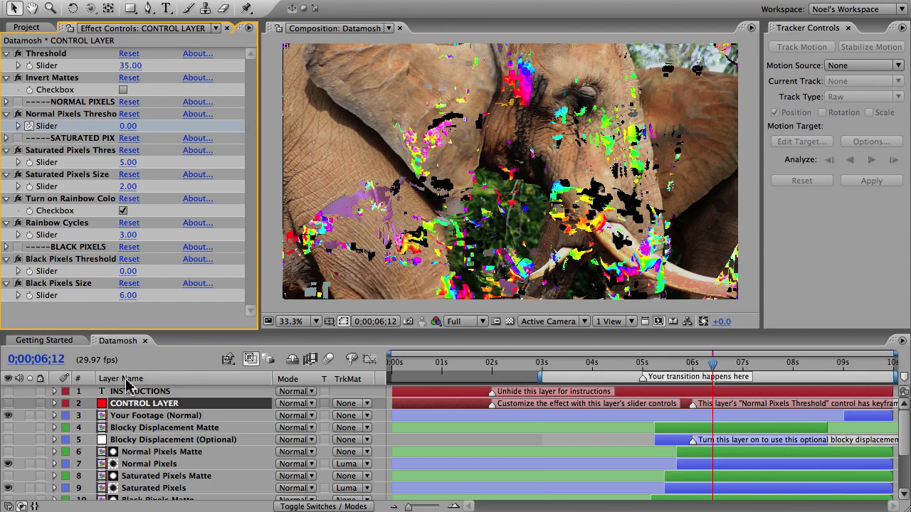
click(138, 405)
key(u)
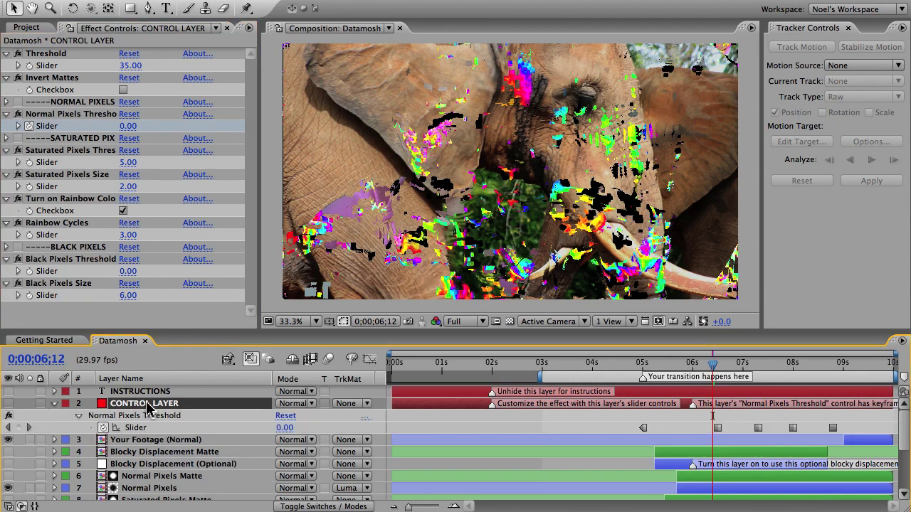
click(136, 417)
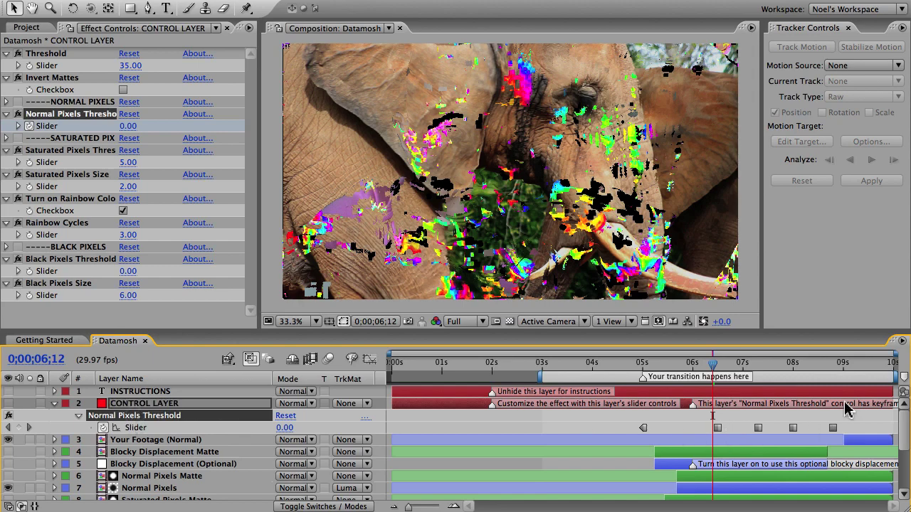
drag(838, 368, 829, 370)
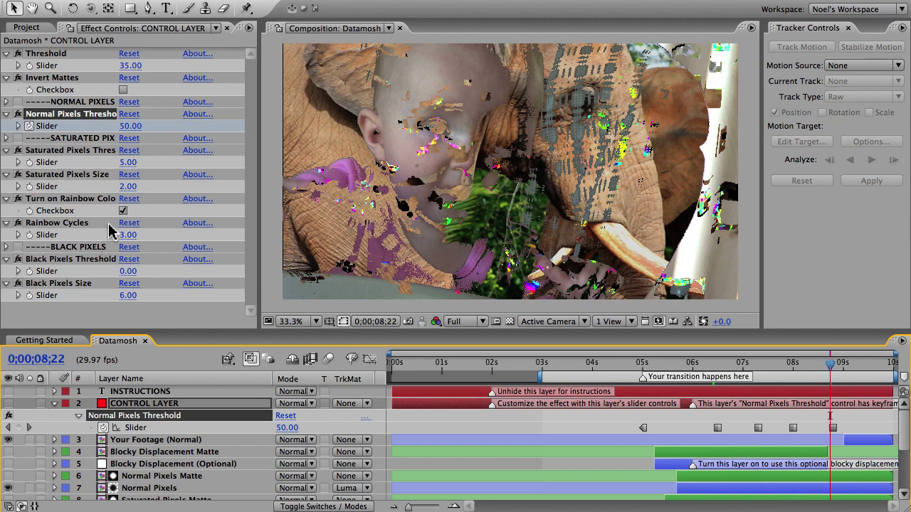
click(55, 404)
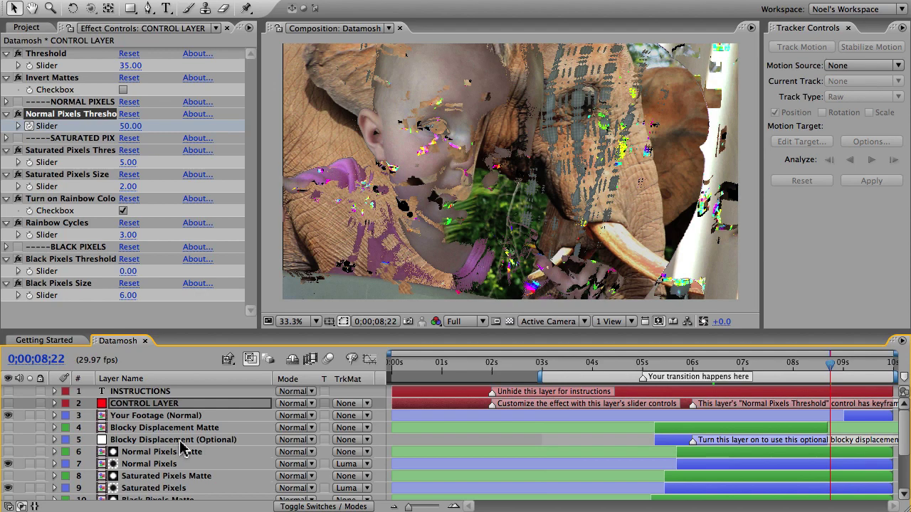
drag(903, 437, 905, 483)
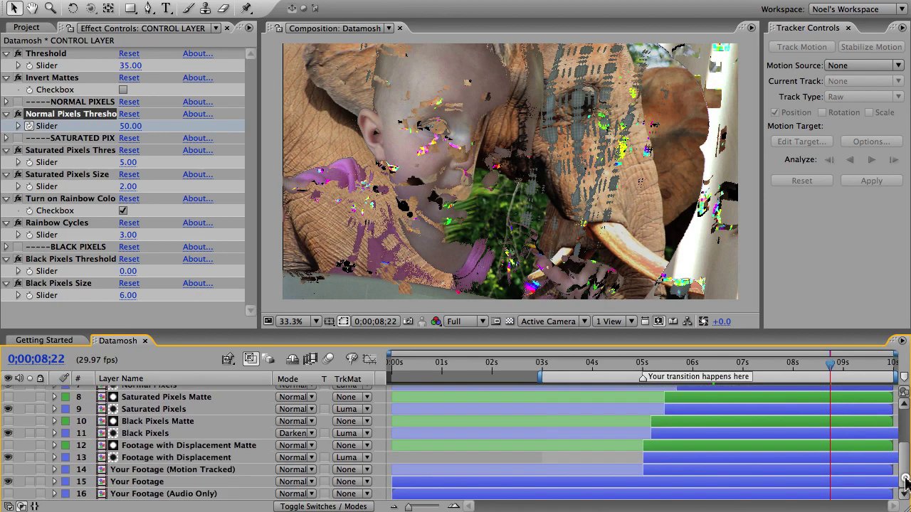
click(154, 458)
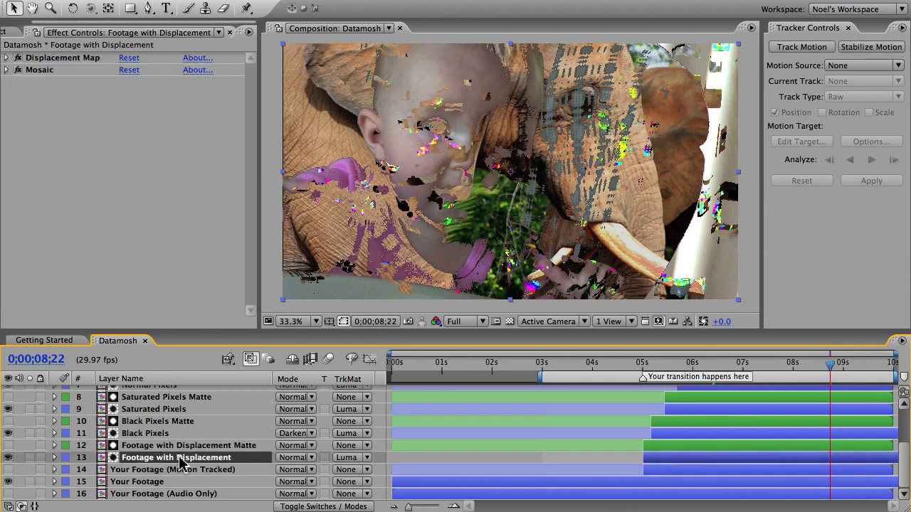
click(340, 457)
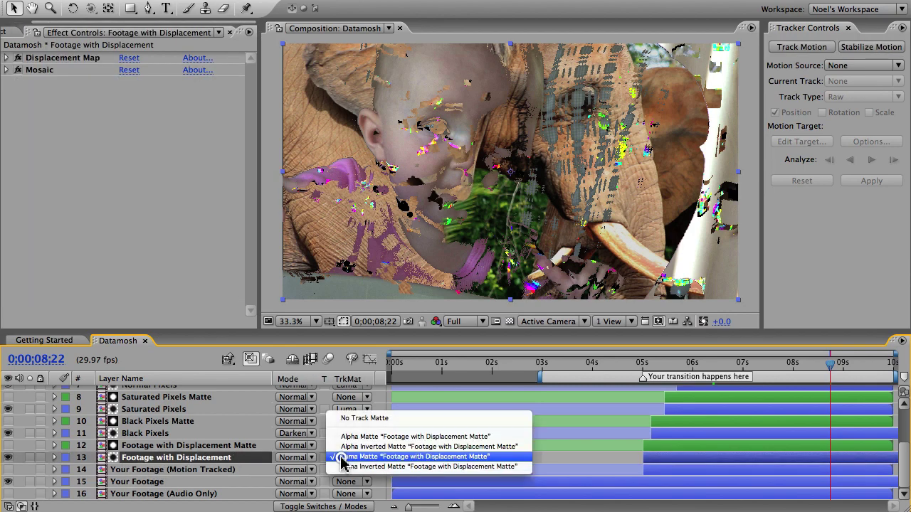
click(343, 418)
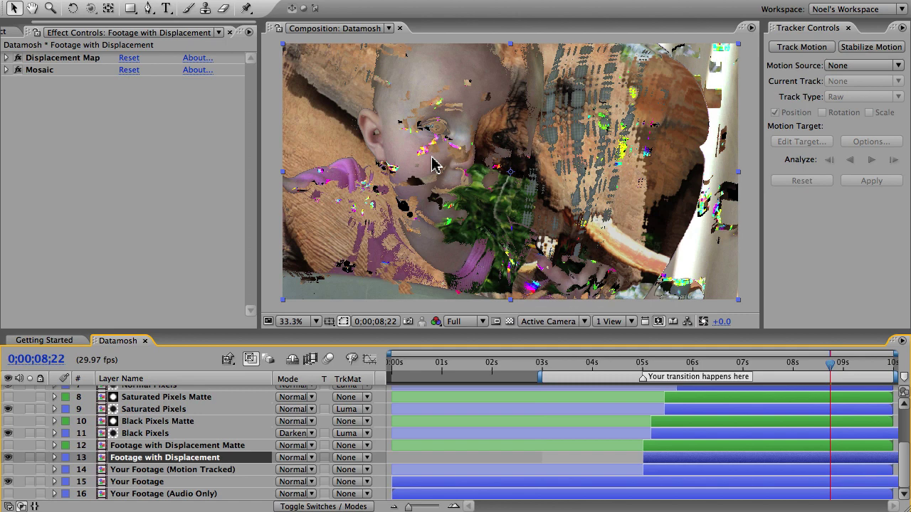
click(351, 458)
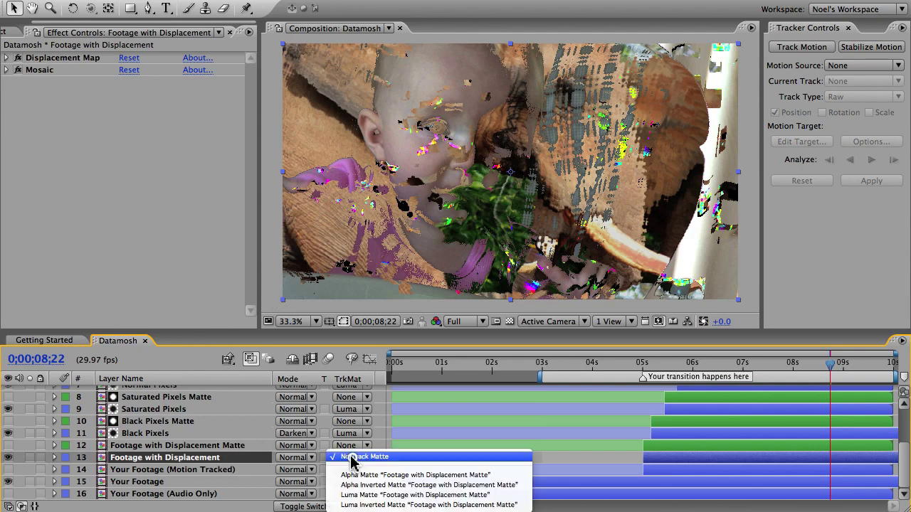
click(353, 496)
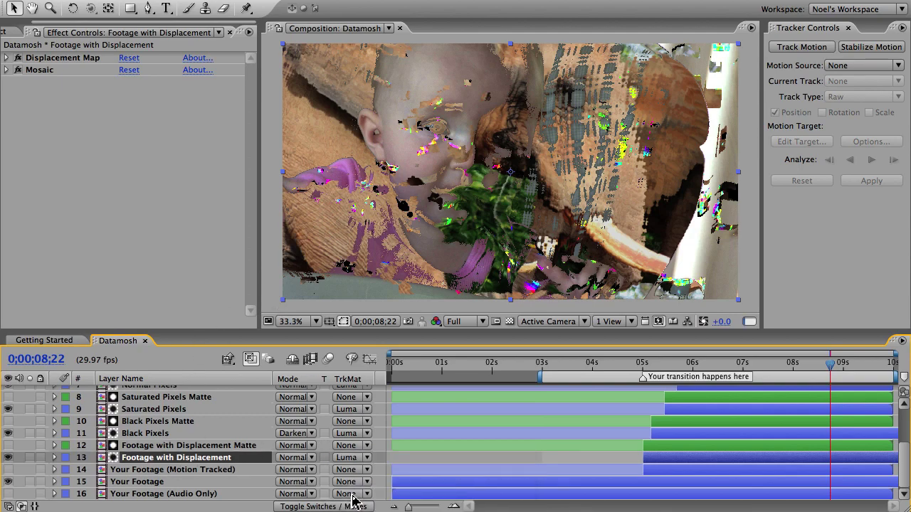
Step: Open the Datamosh with Echo (Slower) comp at Third resolution and collapse the Datamosh folder
click(8, 33)
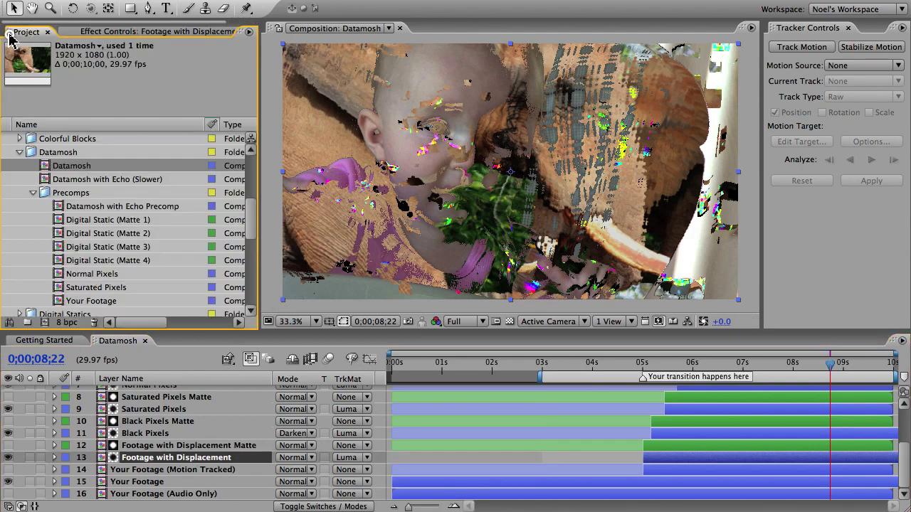
click(80, 181)
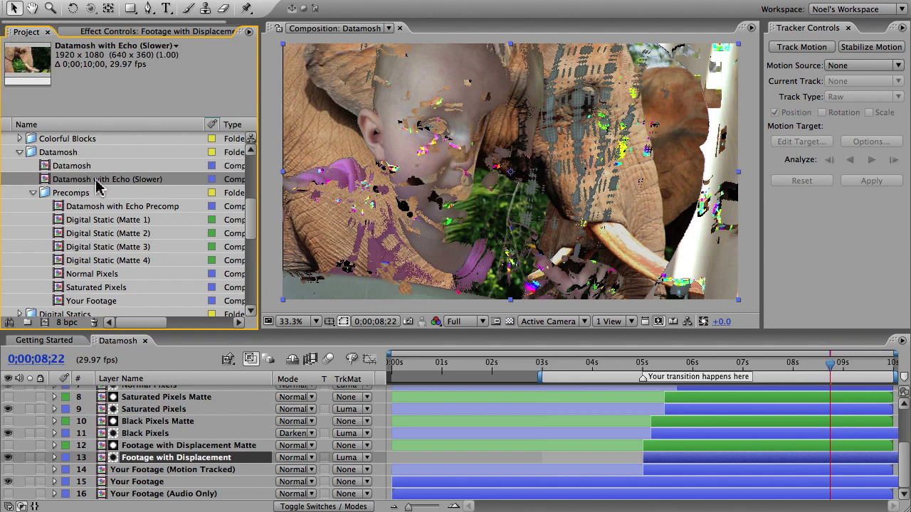
double_click(97, 181)
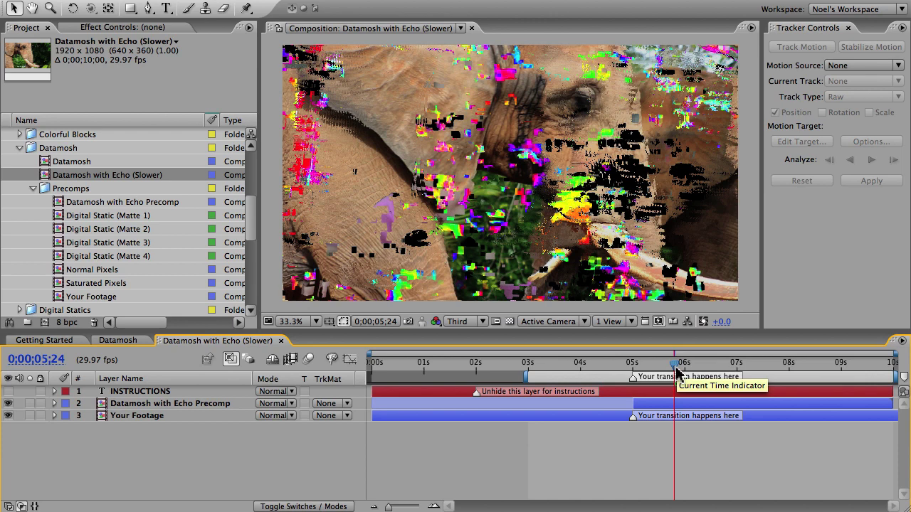
click(478, 321)
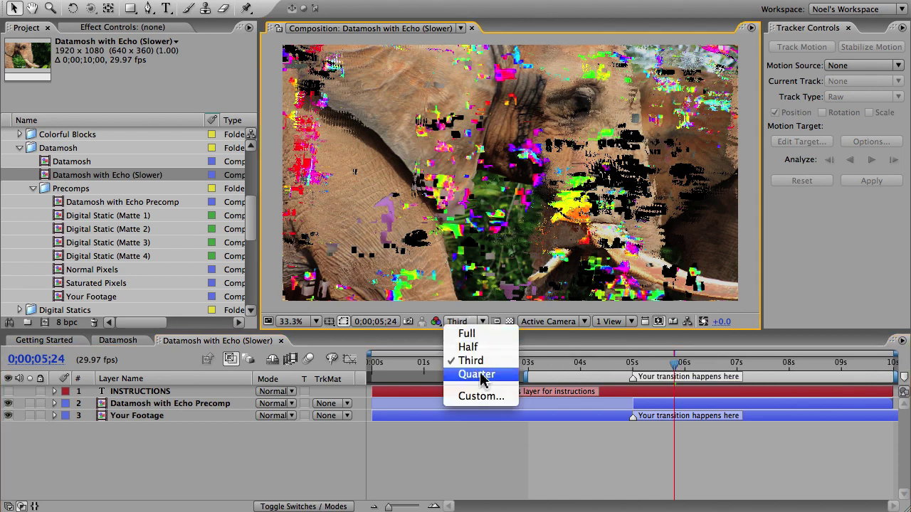
click(562, 379)
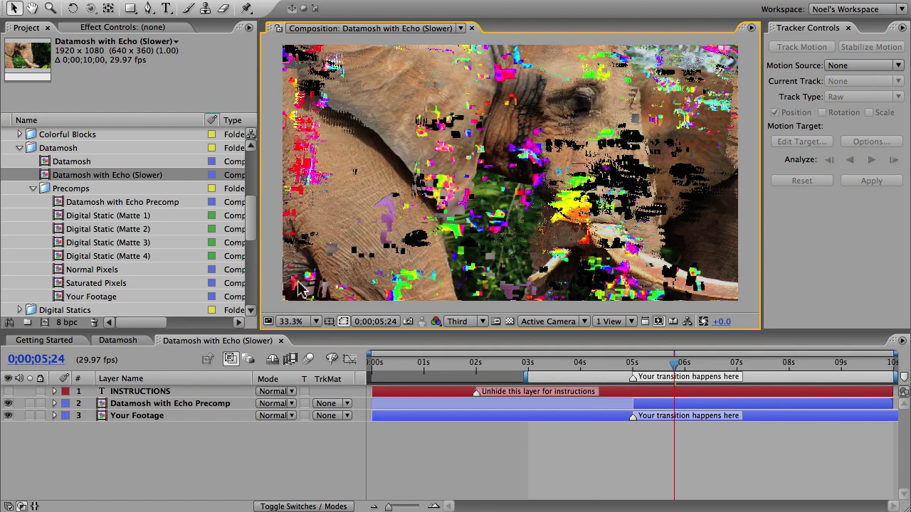
click(21, 148)
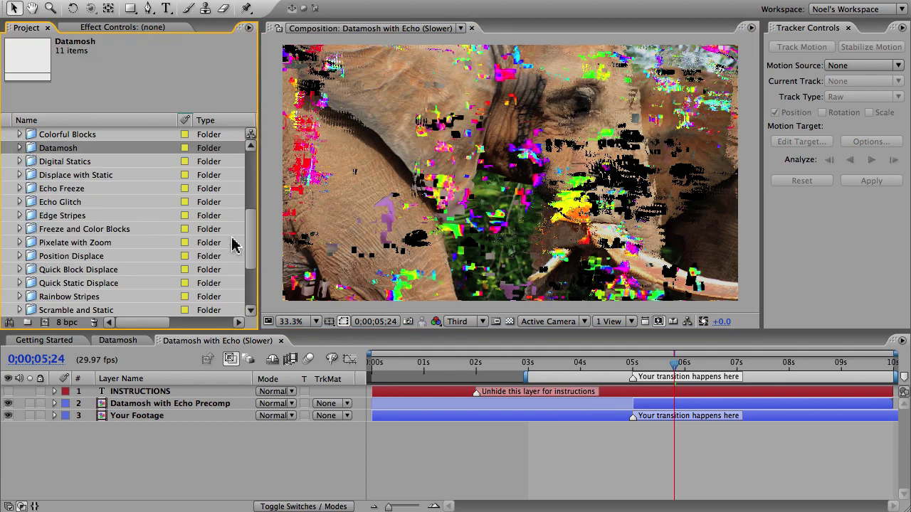
Step: Open Presets > Datamoshing > Precomps > 1) Your Footage and zoom the timeline to 20 seconds
drag(249, 242, 248, 212)
click(7, 147)
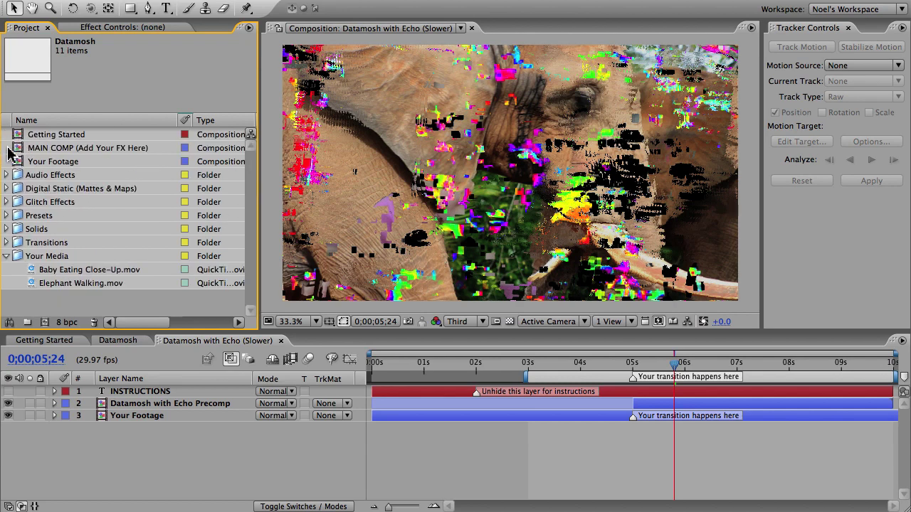
click(31, 217)
click(7, 218)
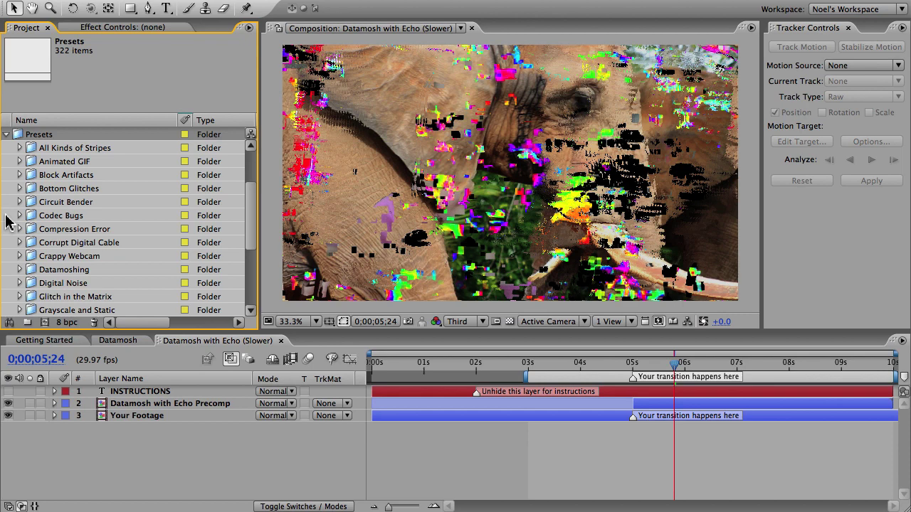
click(50, 269)
click(20, 270)
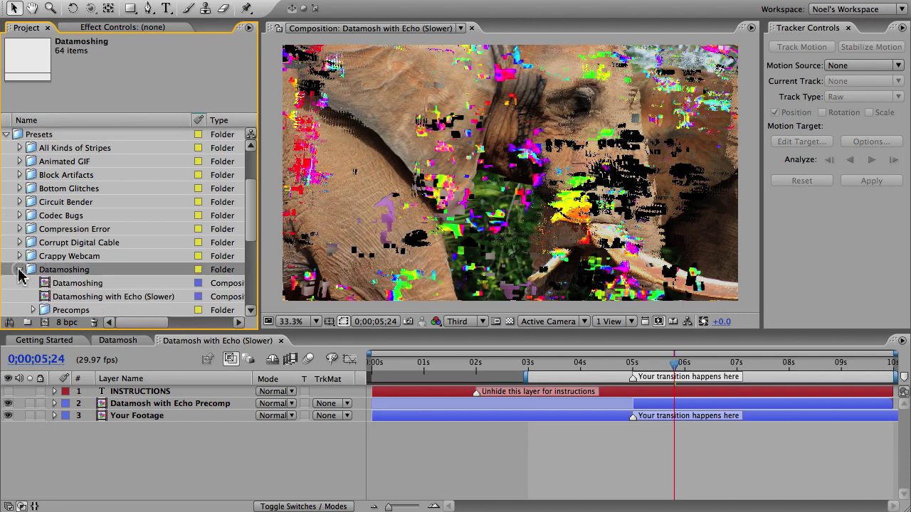
drag(254, 224, 254, 254)
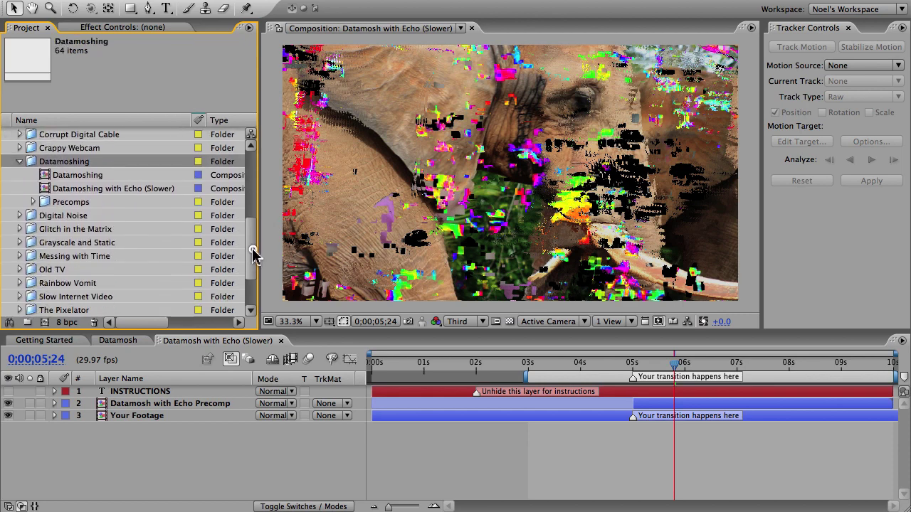
click(33, 202)
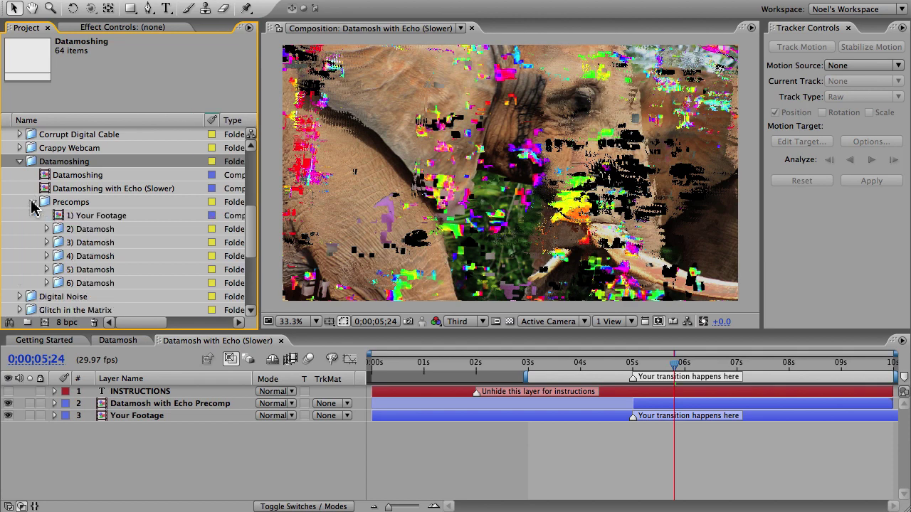
double_click(98, 216)
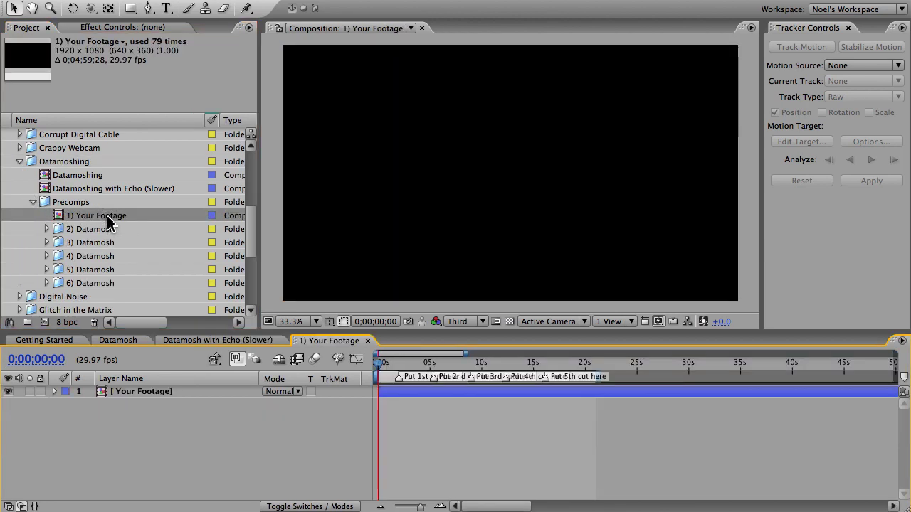
drag(418, 507, 424, 508)
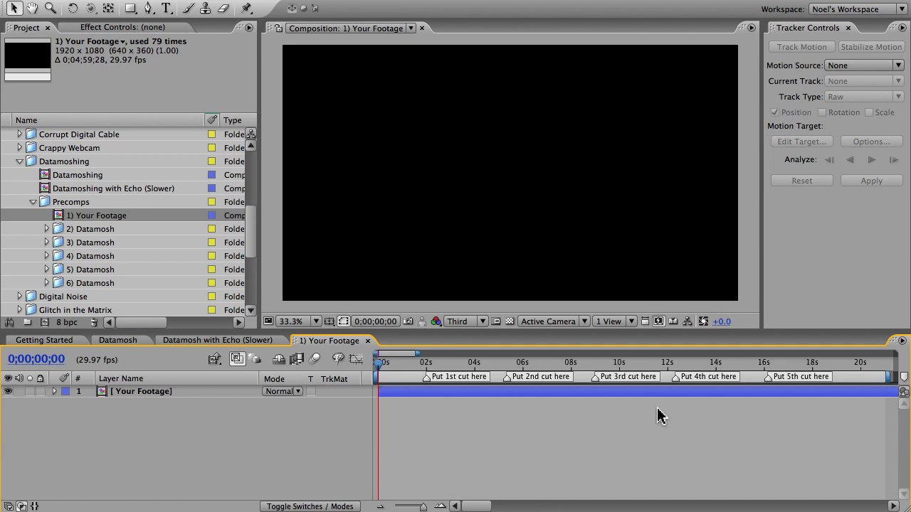
Step: Browse the numbered Datamosh folders, expand 2) Datamosh, and select Datamosh 1
click(87, 229)
click(86, 243)
click(84, 256)
click(84, 269)
click(85, 283)
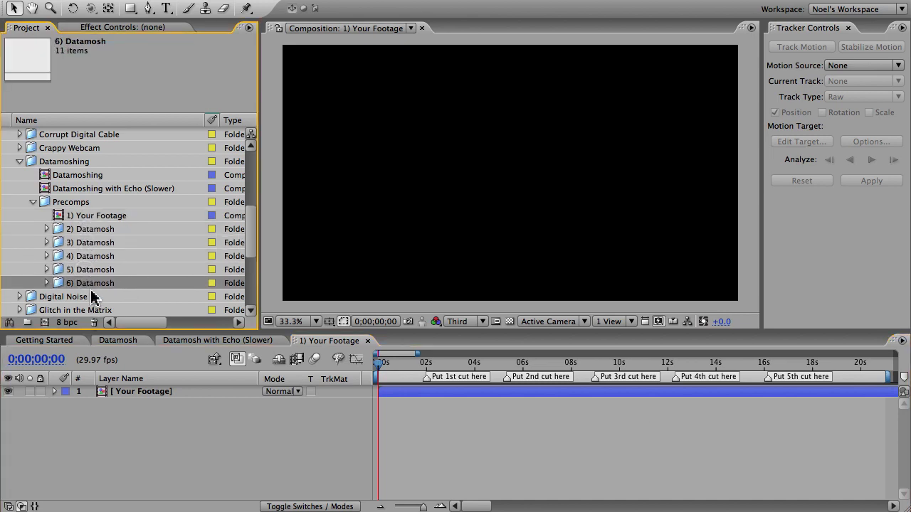
click(47, 229)
click(84, 244)
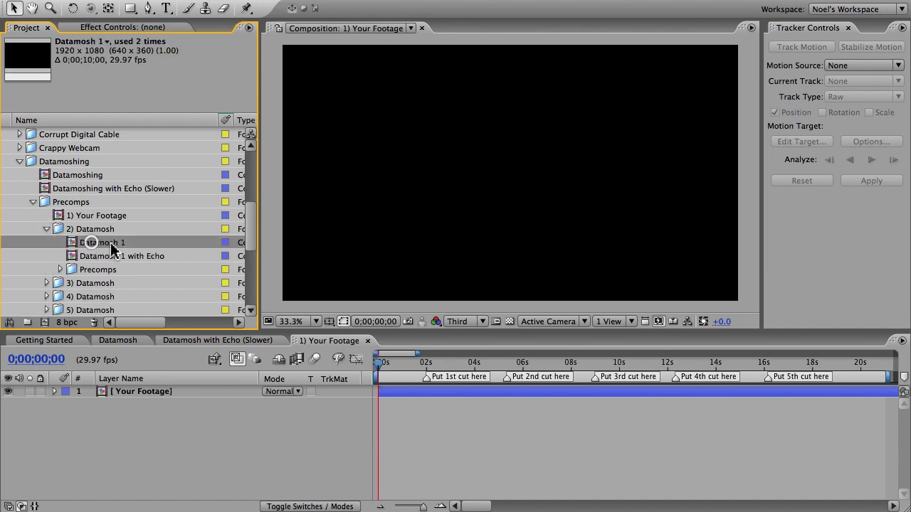
Step: Open Datamosh 1 at 0;00;05;06 and inspect its displacement-matte and motion-tracked footage layers
double_click(100, 245)
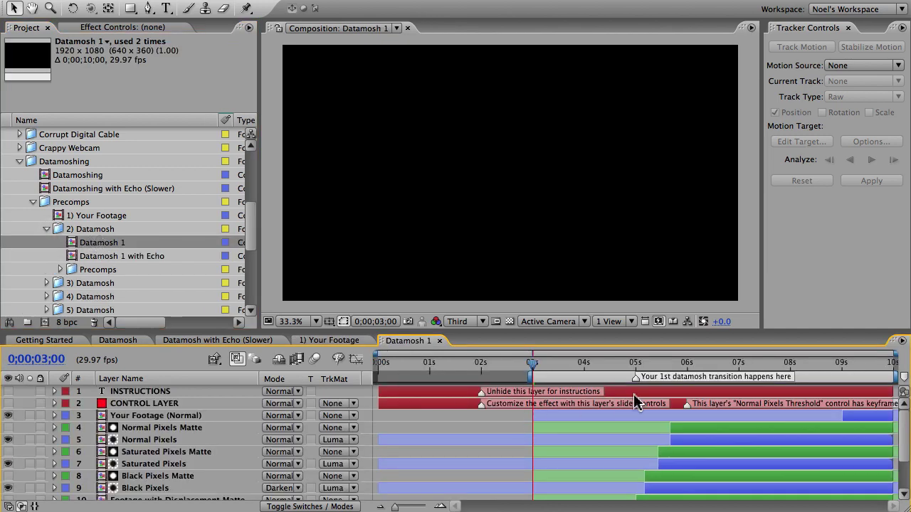
click(645, 363)
scroll(181, 484, down, 2)
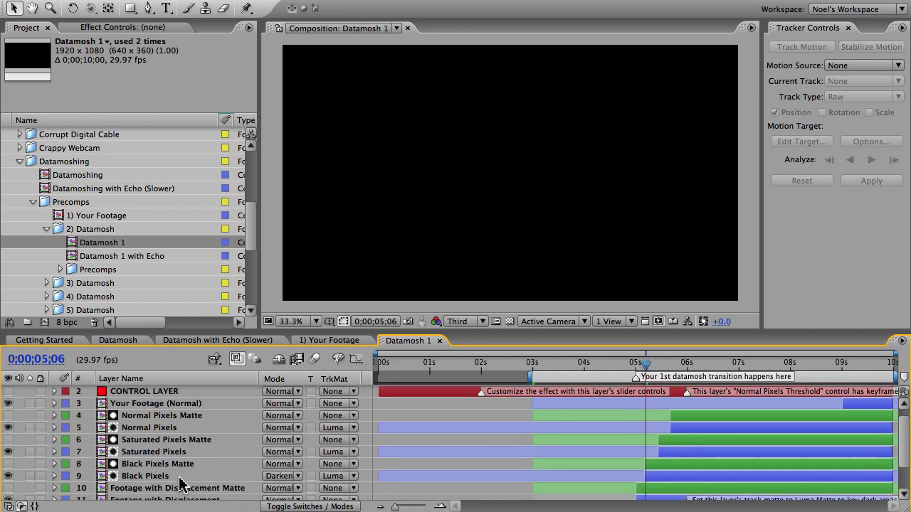
click(178, 478)
scroll(191, 483, down, 2)
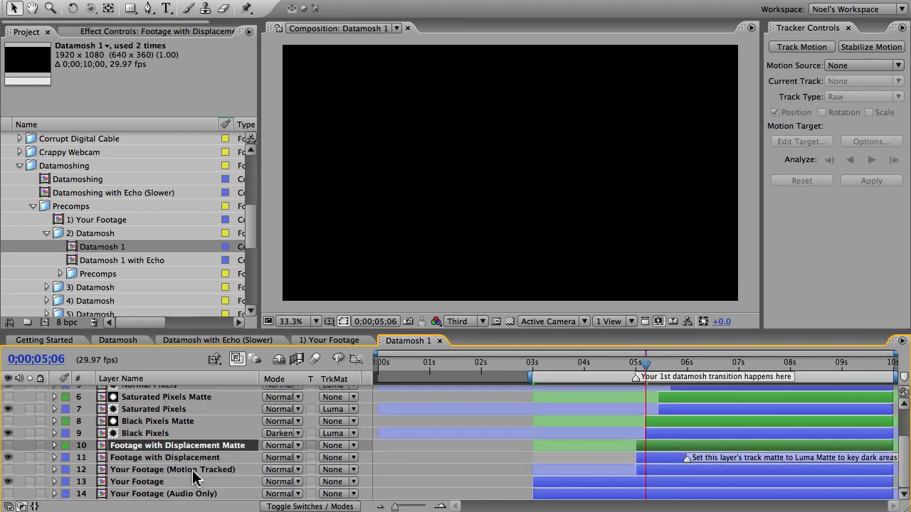
click(191, 471)
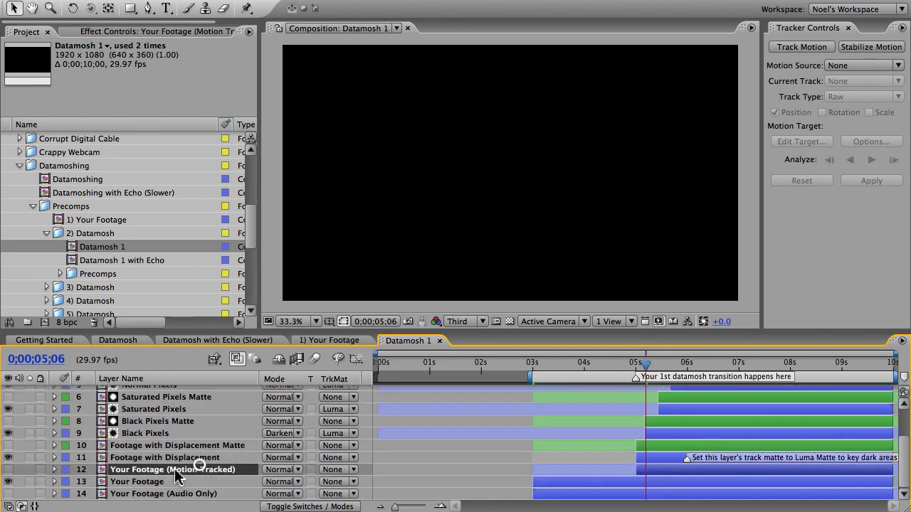
Step: Browse the Datamosh 2 and Datamoshing with Echo compositions, then collapse the Datamoshing folder
click(46, 234)
click(48, 247)
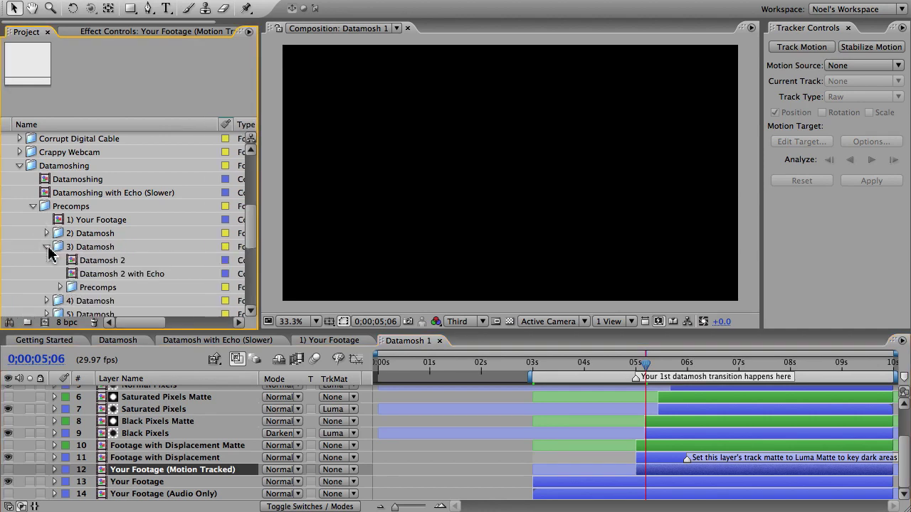
click(107, 261)
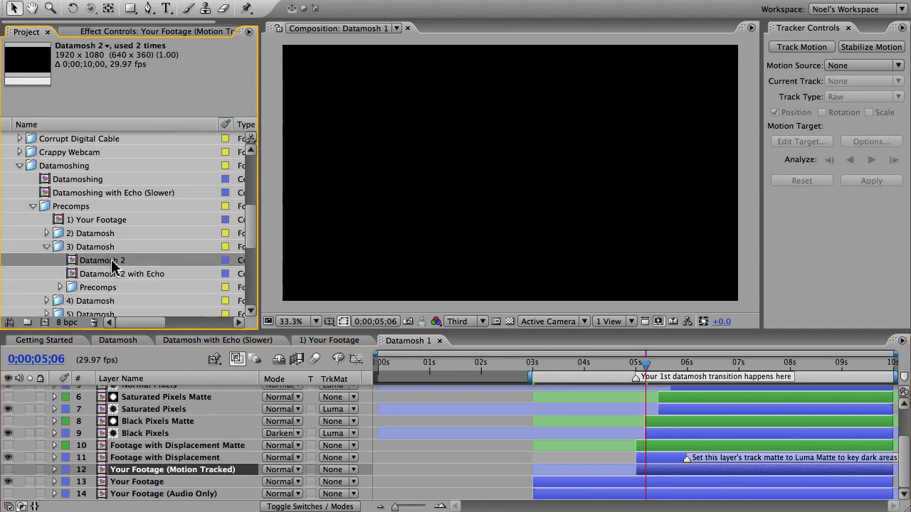
click(47, 247)
click(74, 182)
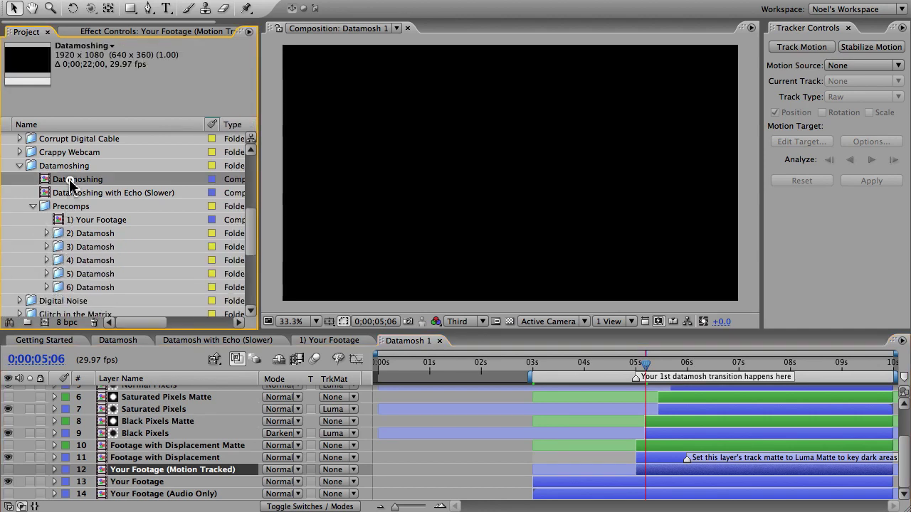
click(107, 194)
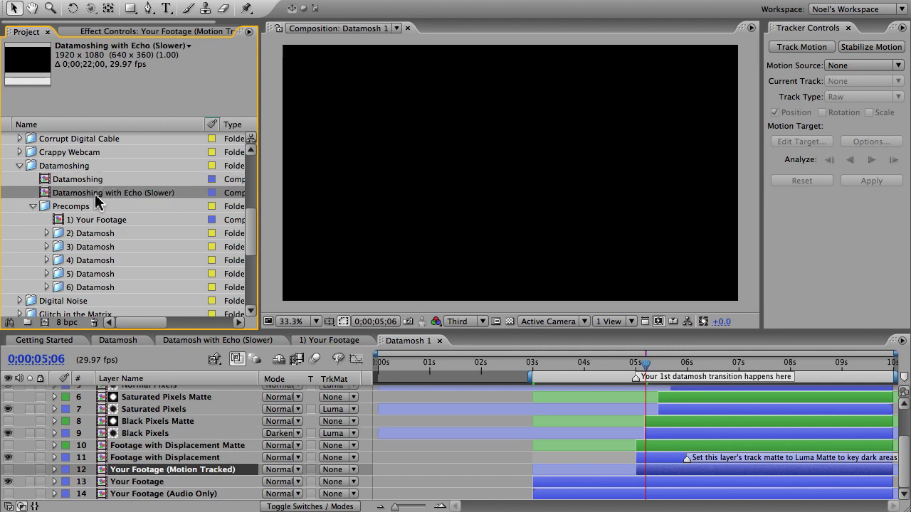
click(57, 167)
click(20, 166)
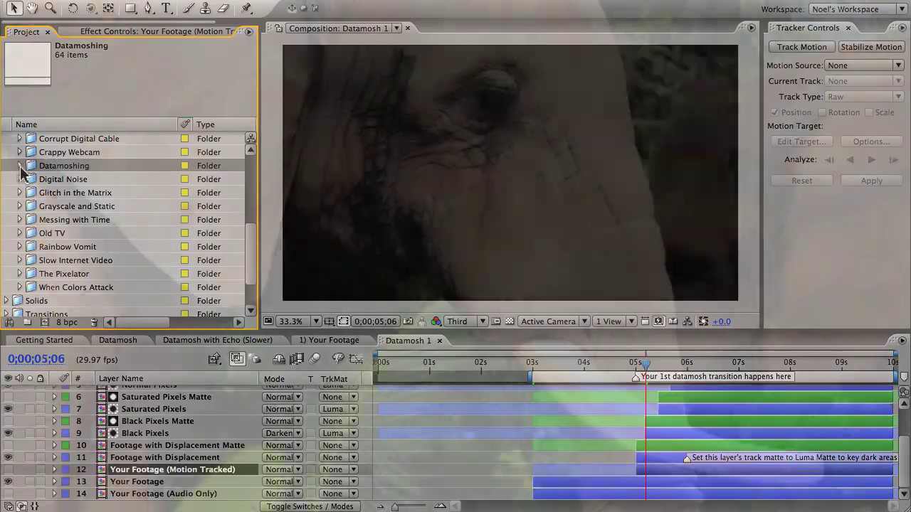